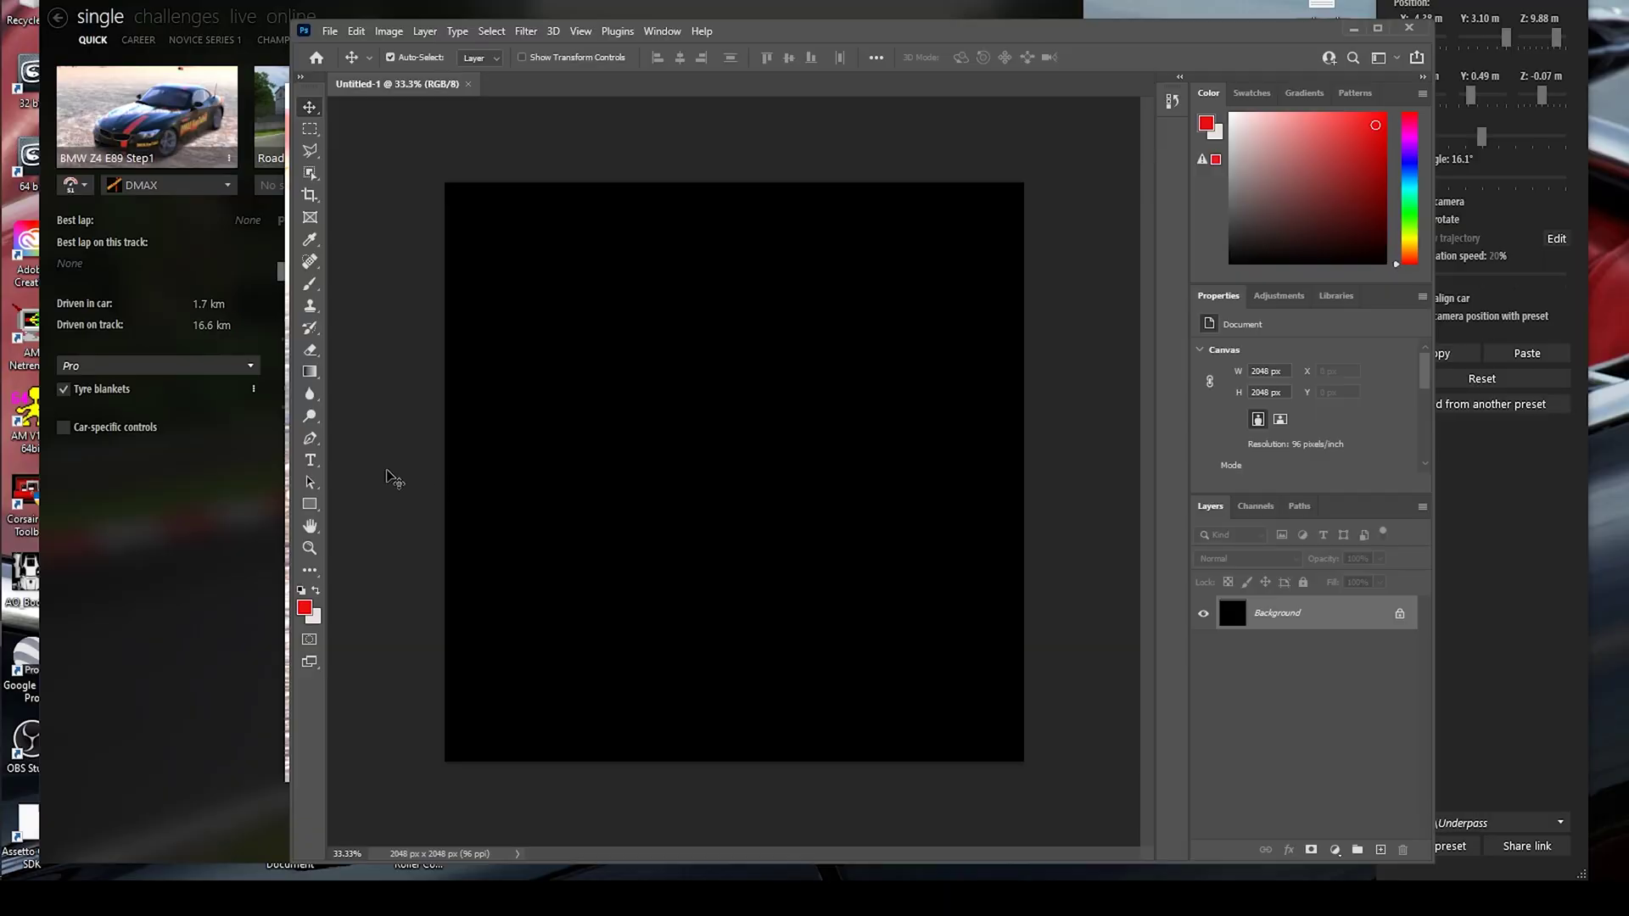
Open the Windows list of installed programs, then dismiss it and return to Photoshop.
{"action": "mouse_move", "coordinate": [2, 514]}
{"action": "mouse_move", "coordinate": [28, 13]}
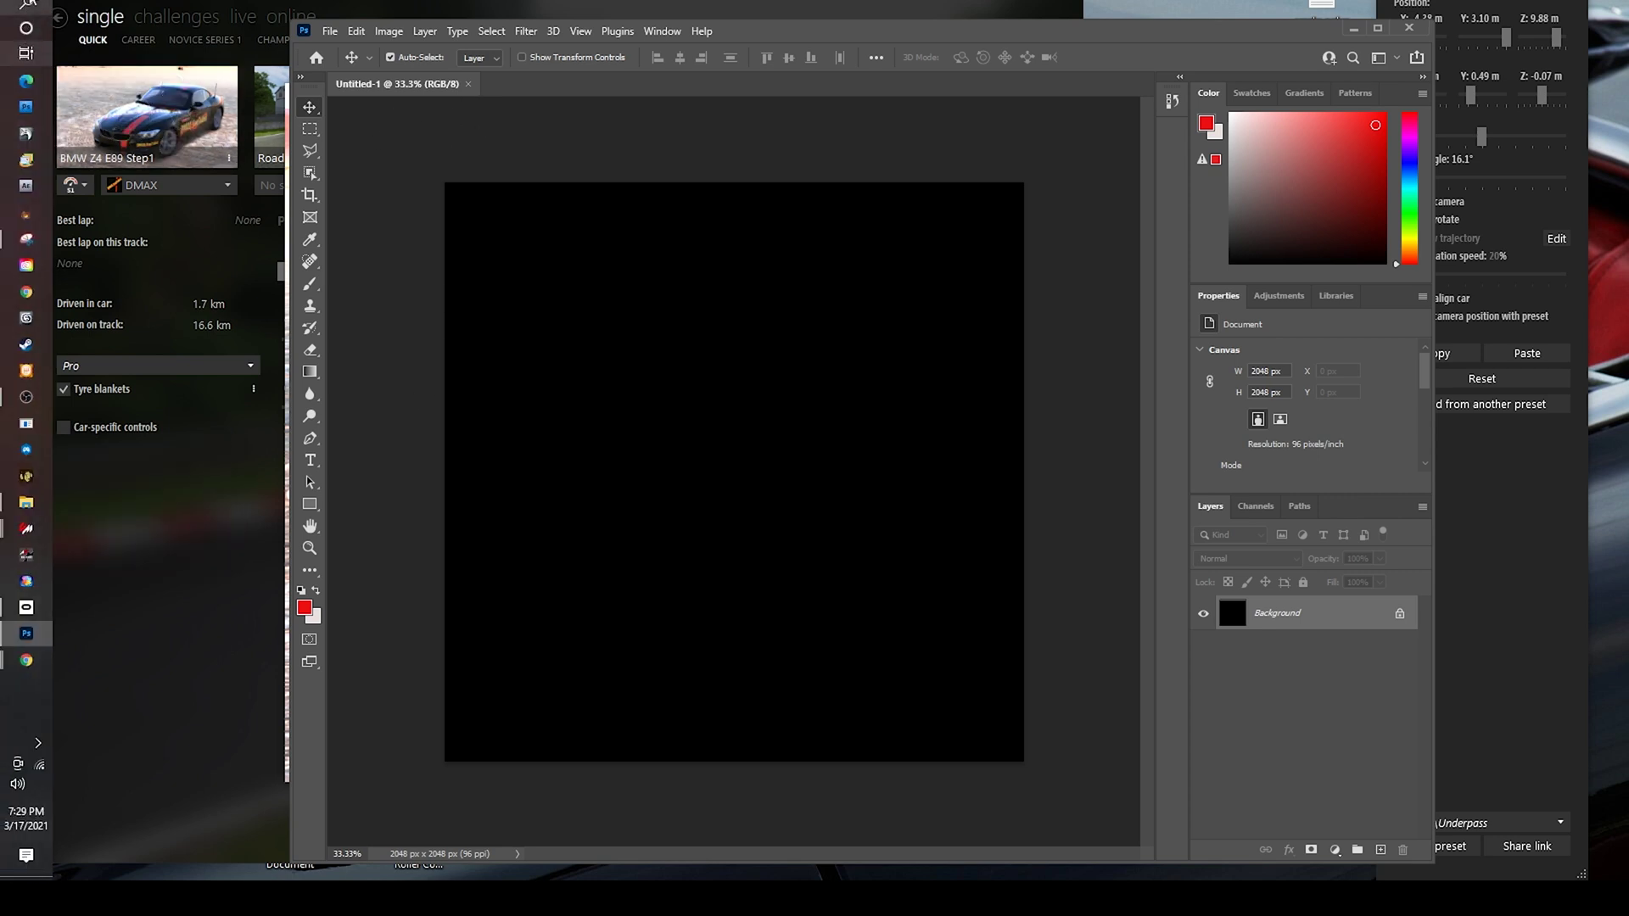
{"action": "left_click", "coordinate": [28, 13]}
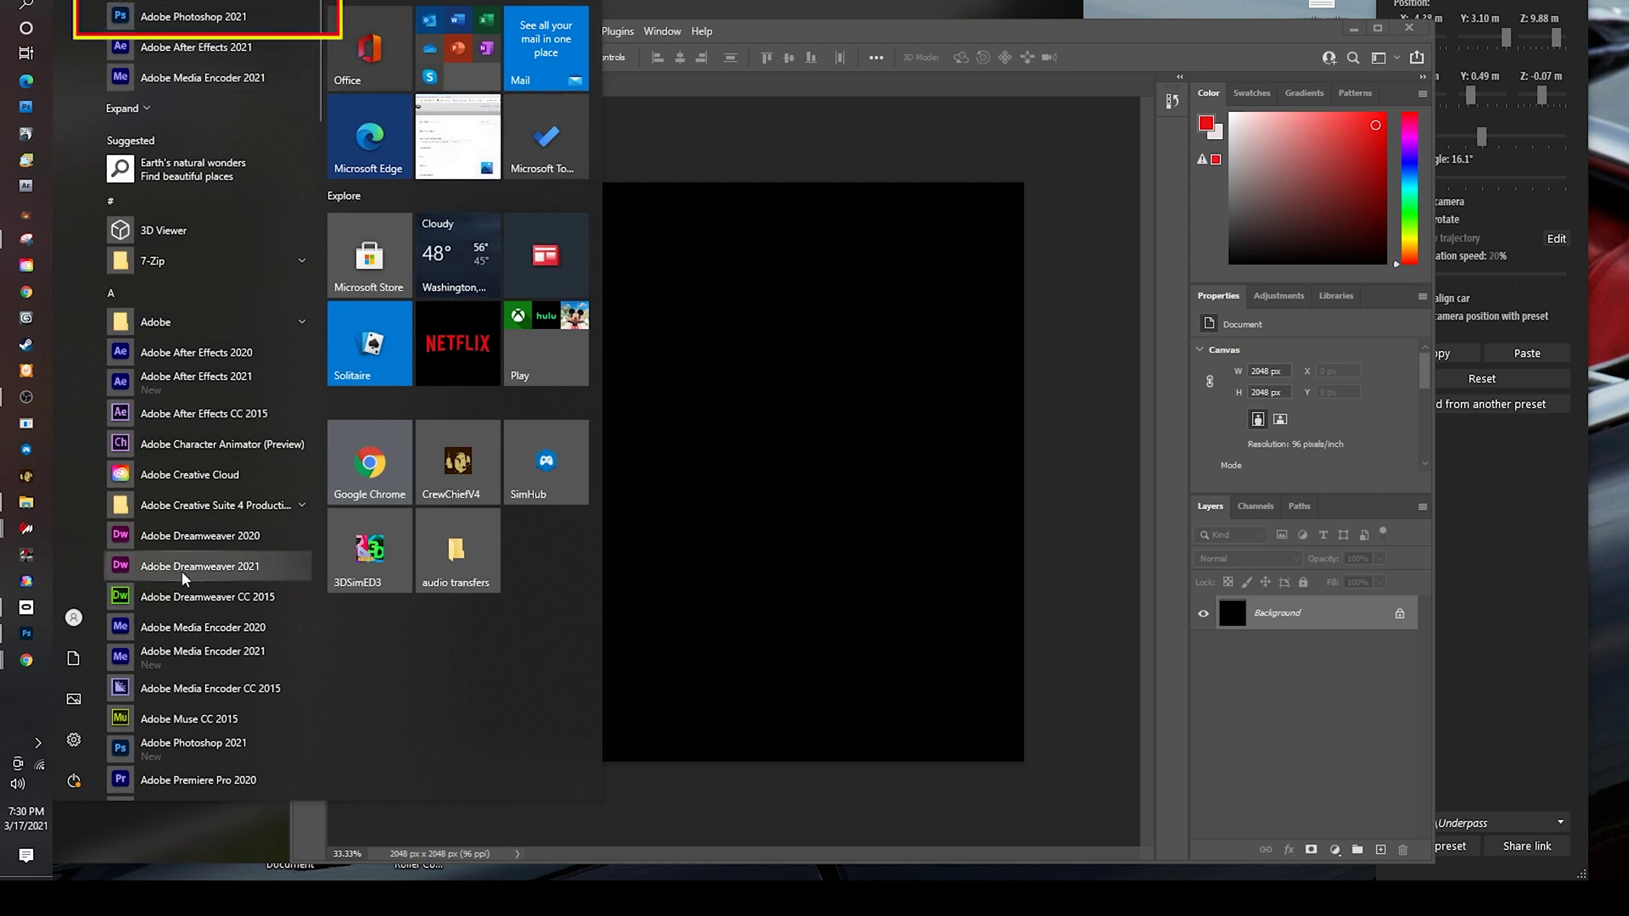
{"action": "left_click", "coordinate": [796, 148]}
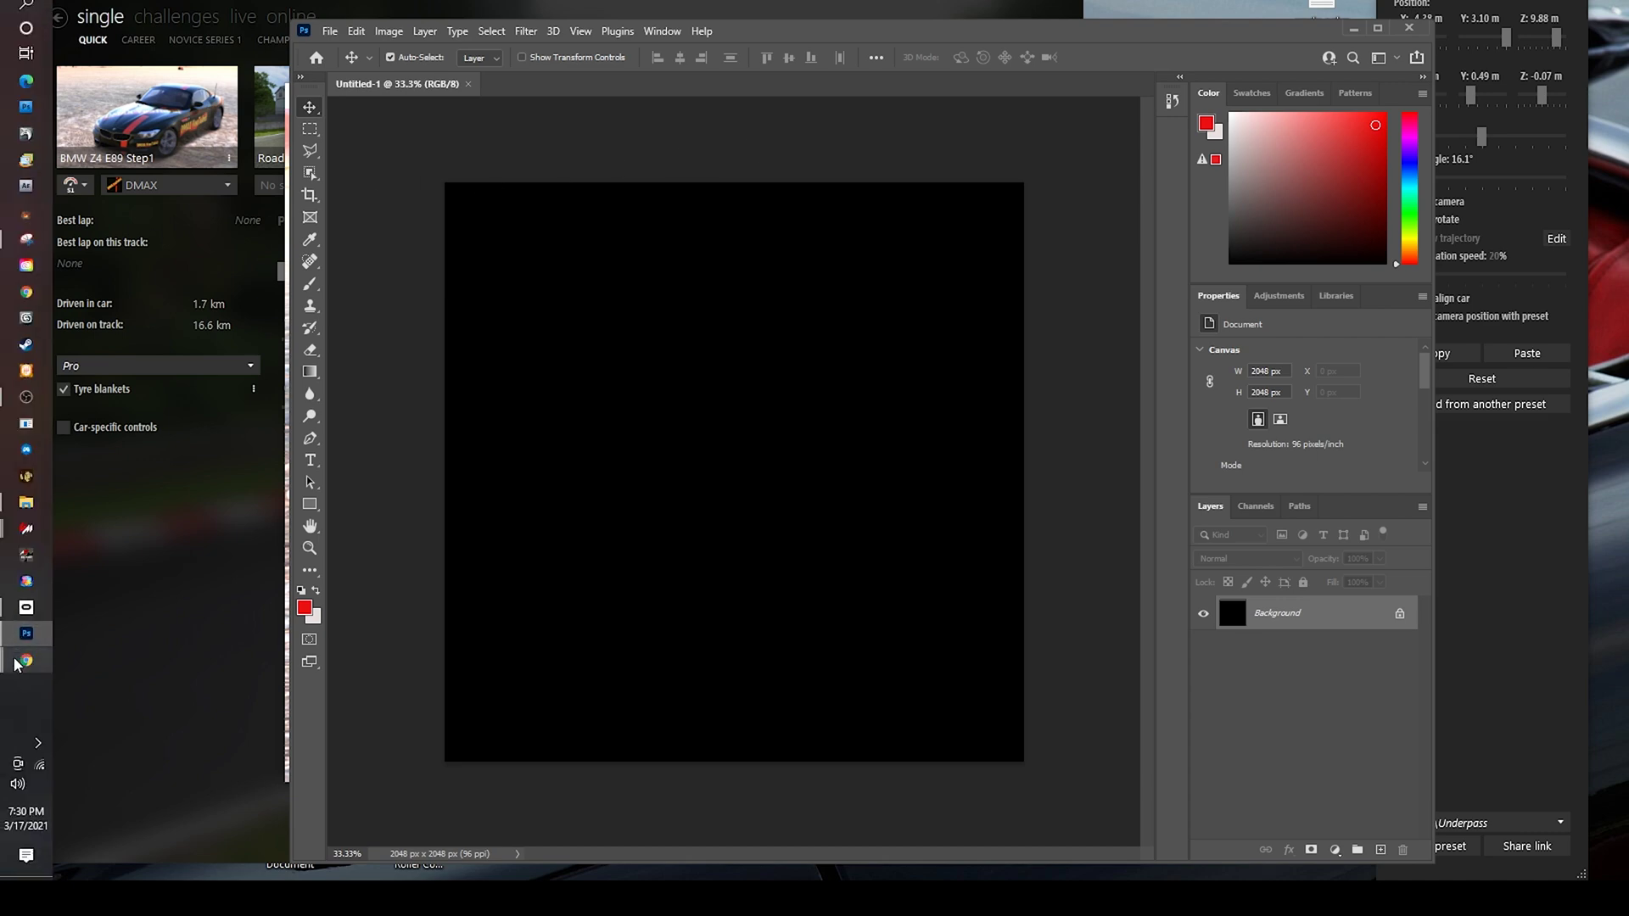
Check the NVIDIA exporter web page and its address, then hide the browser again.
{"action": "key", "text": "alt+Tab"}
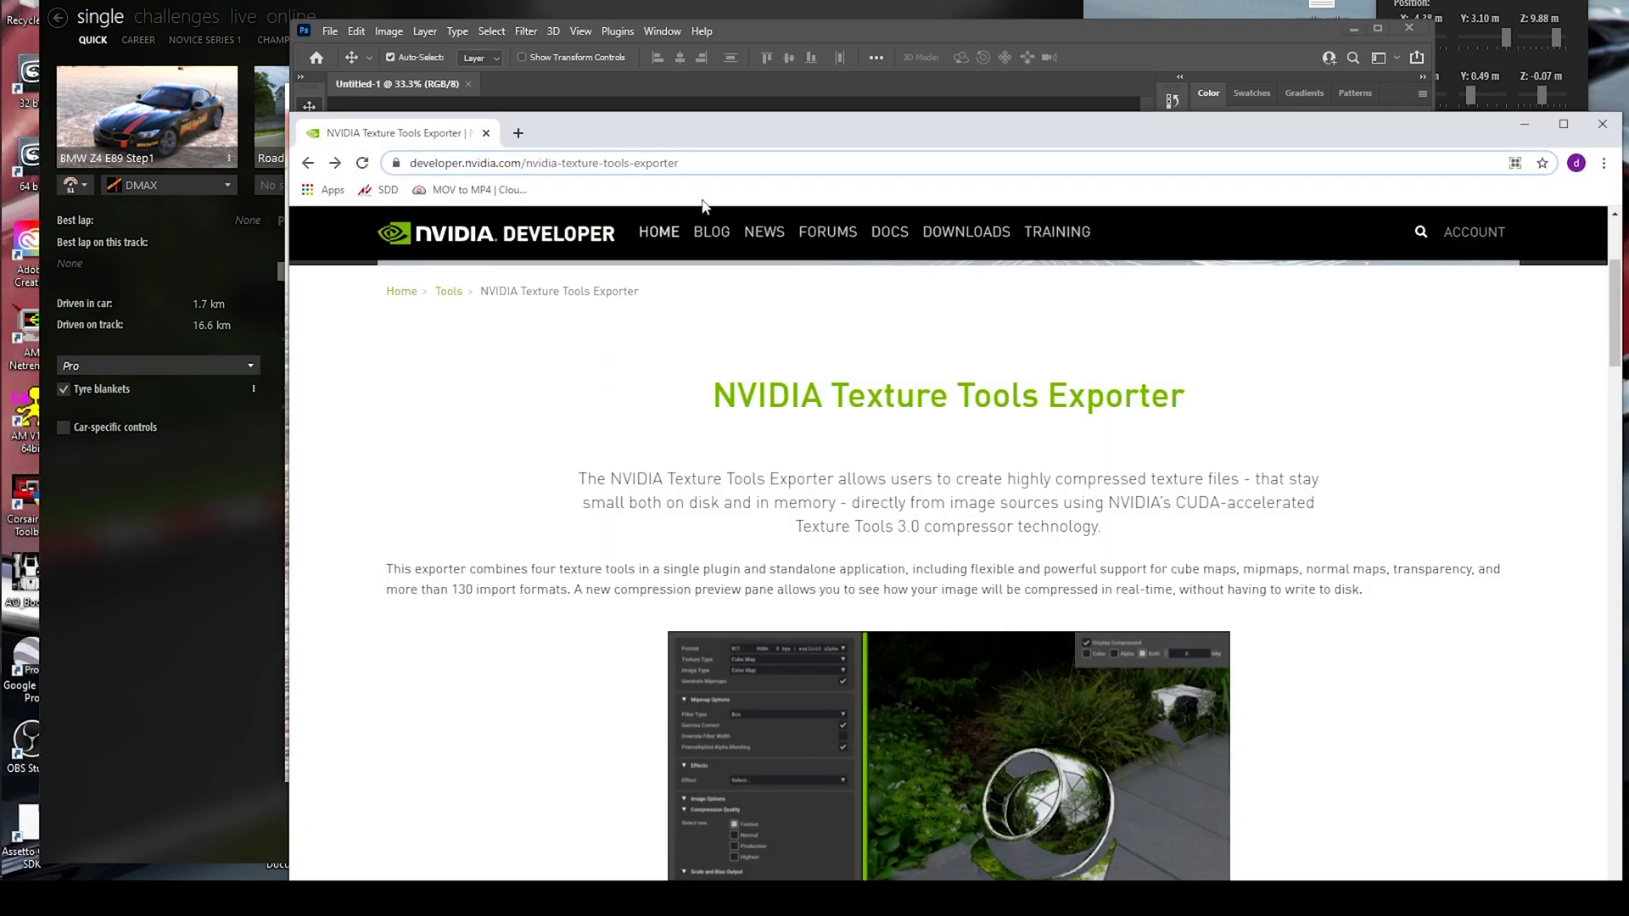
{"action": "left_click_drag", "start_coordinate": [781, 127], "coordinate": [670, 1]}
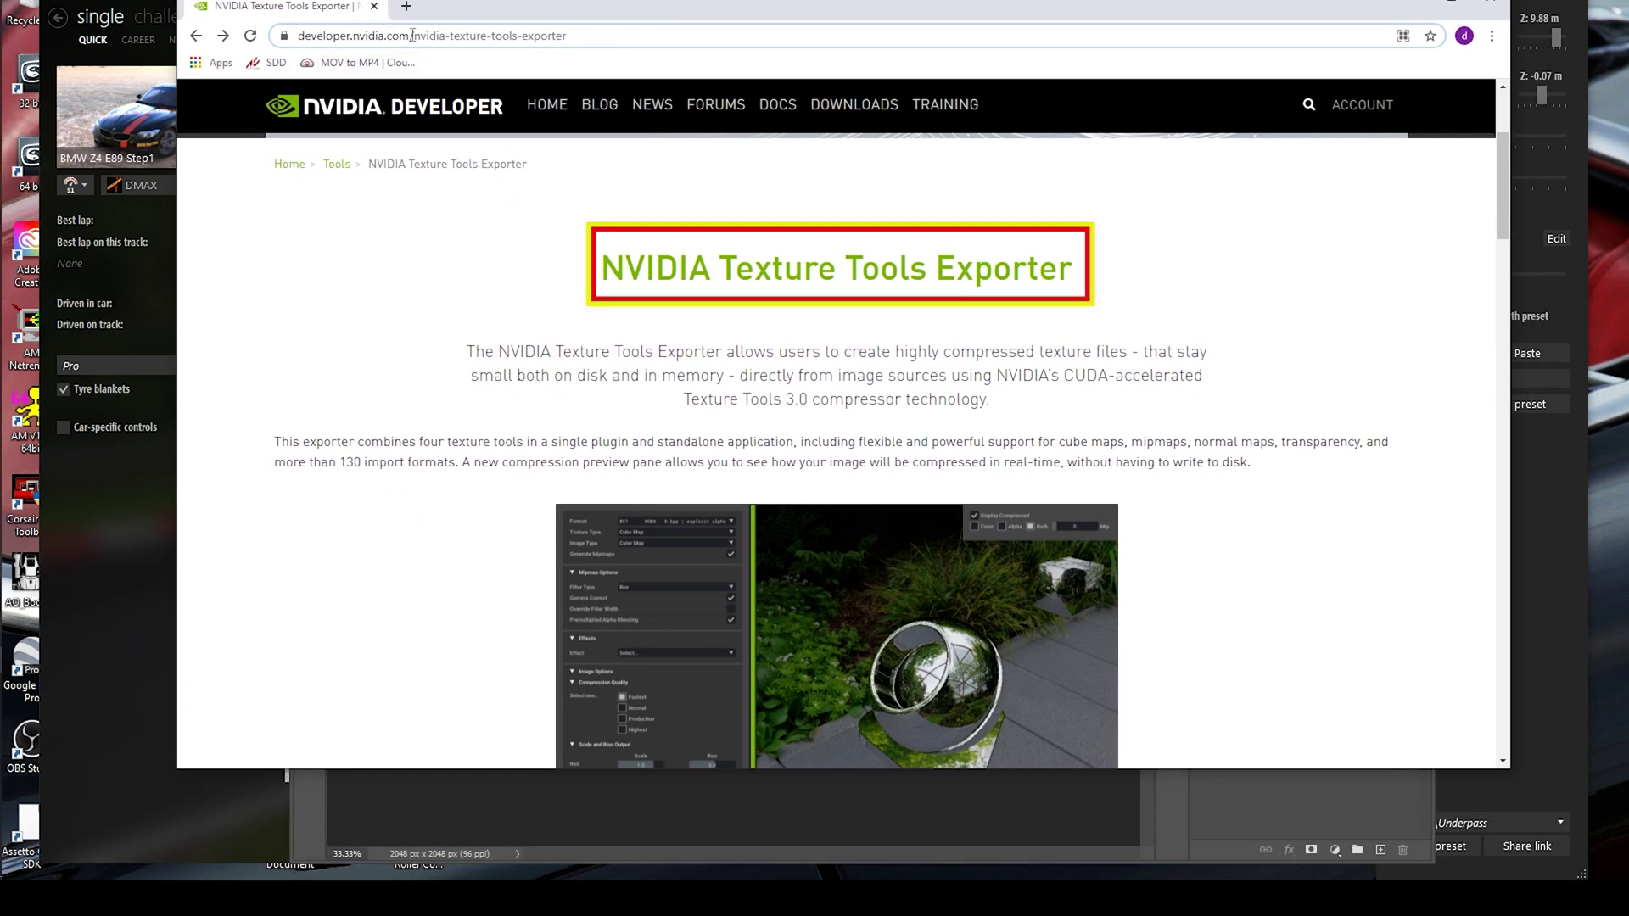
{"action": "left_click_drag", "start_coordinate": [417, 36], "coordinate": [606, 36]}
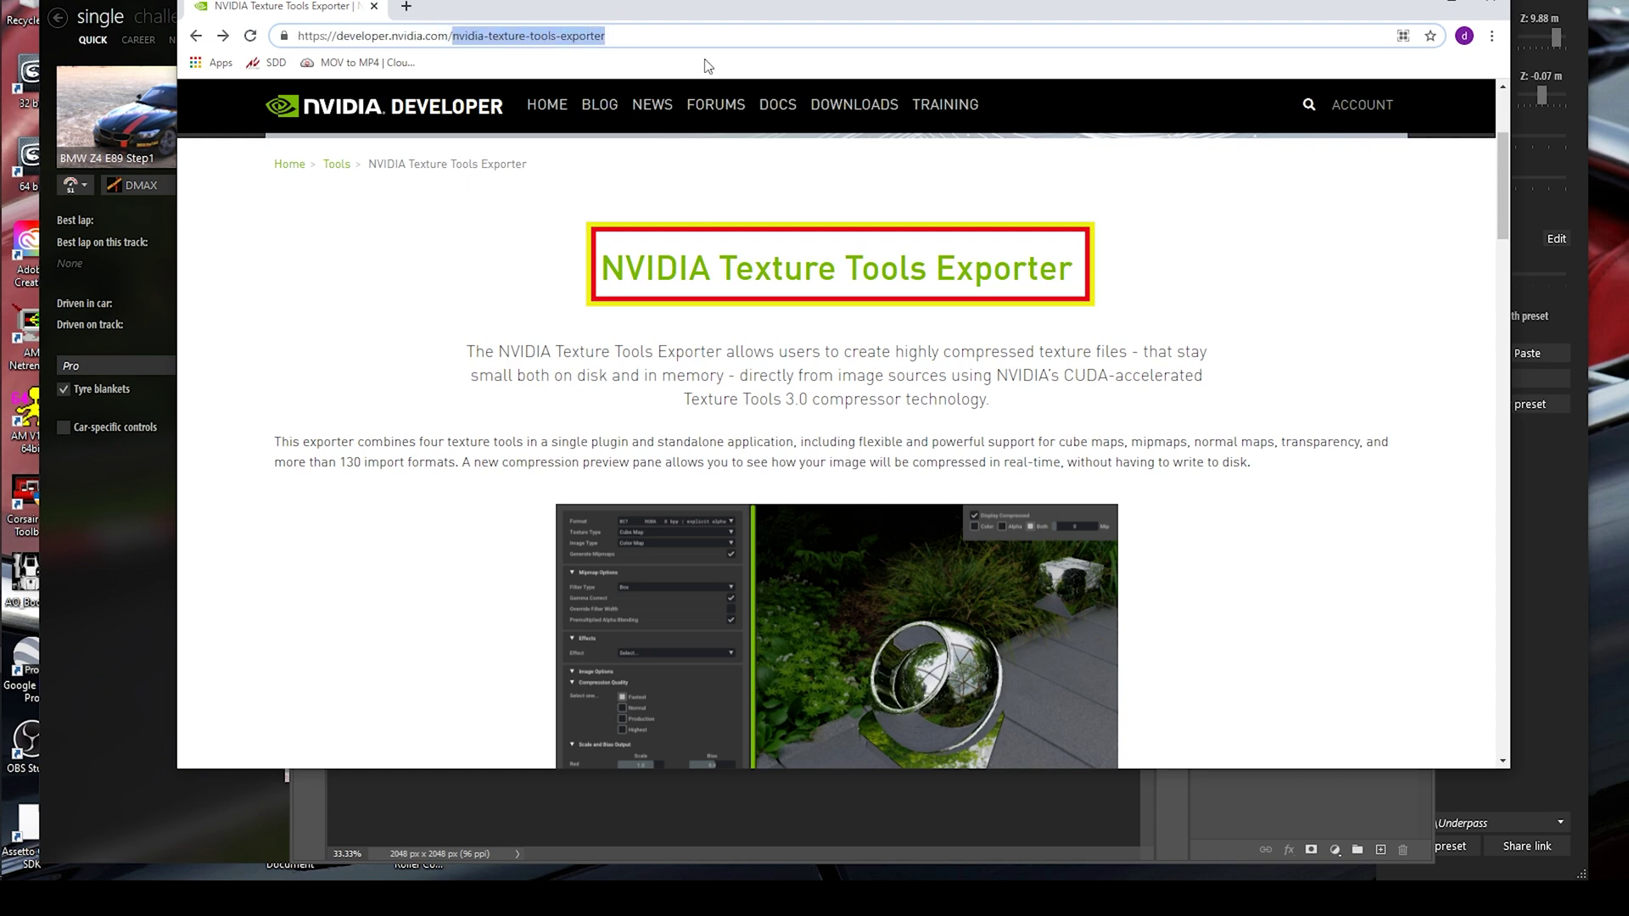
{"action": "scroll", "coordinate": [1052, 449], "scroll_direction": "down", "scroll_amount": 10}
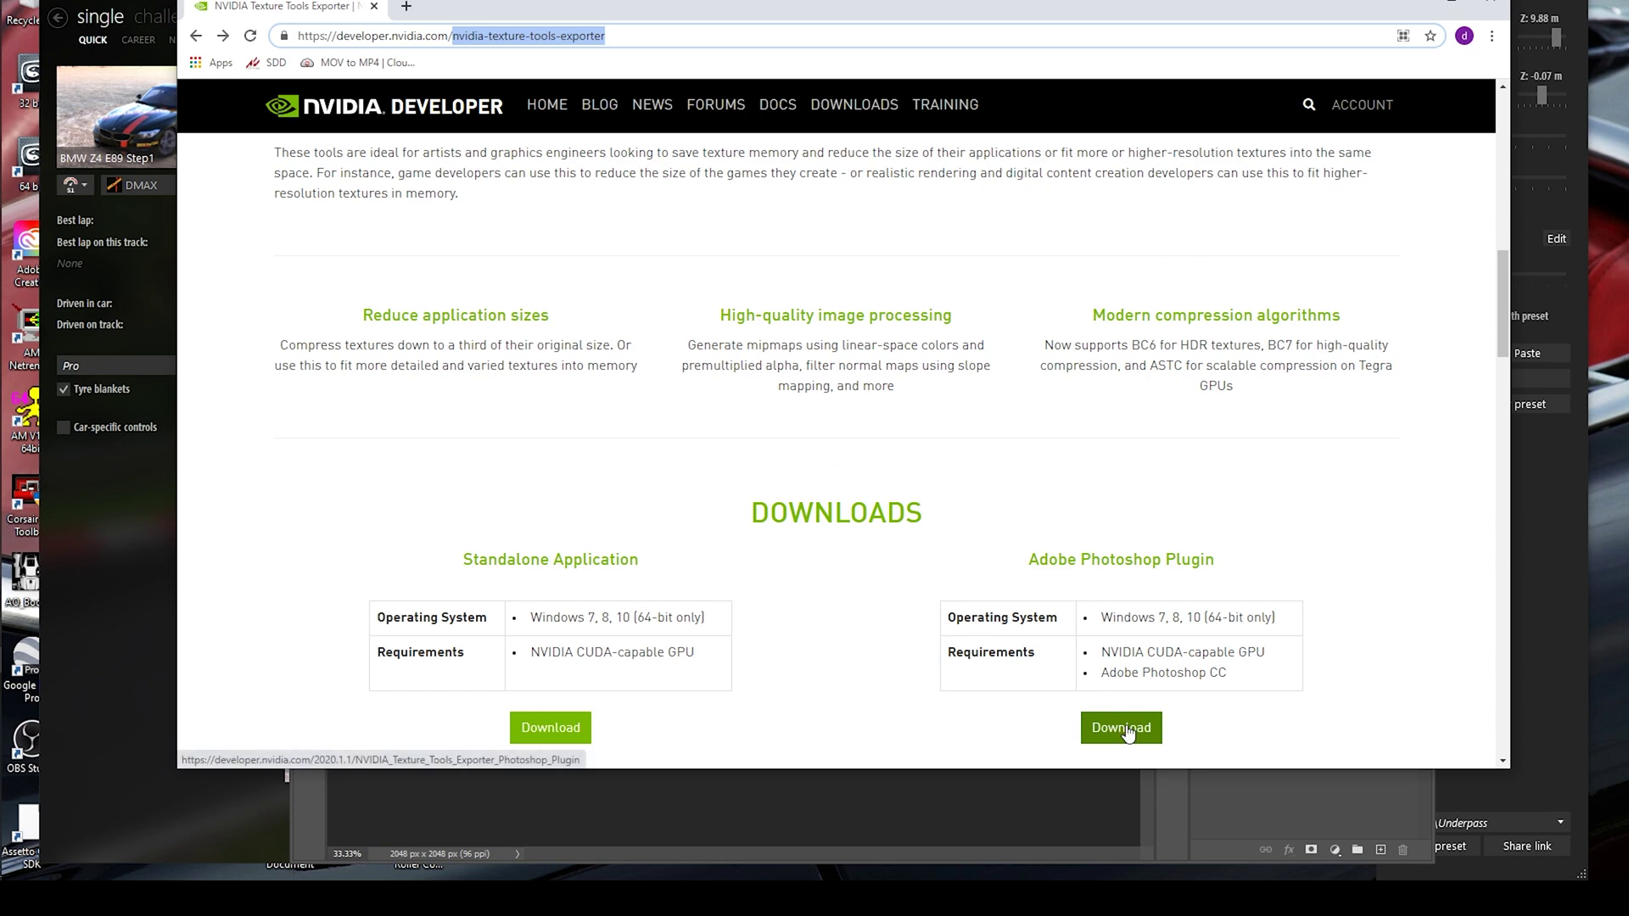
{"action": "left_click", "coordinate": [1413, 5]}
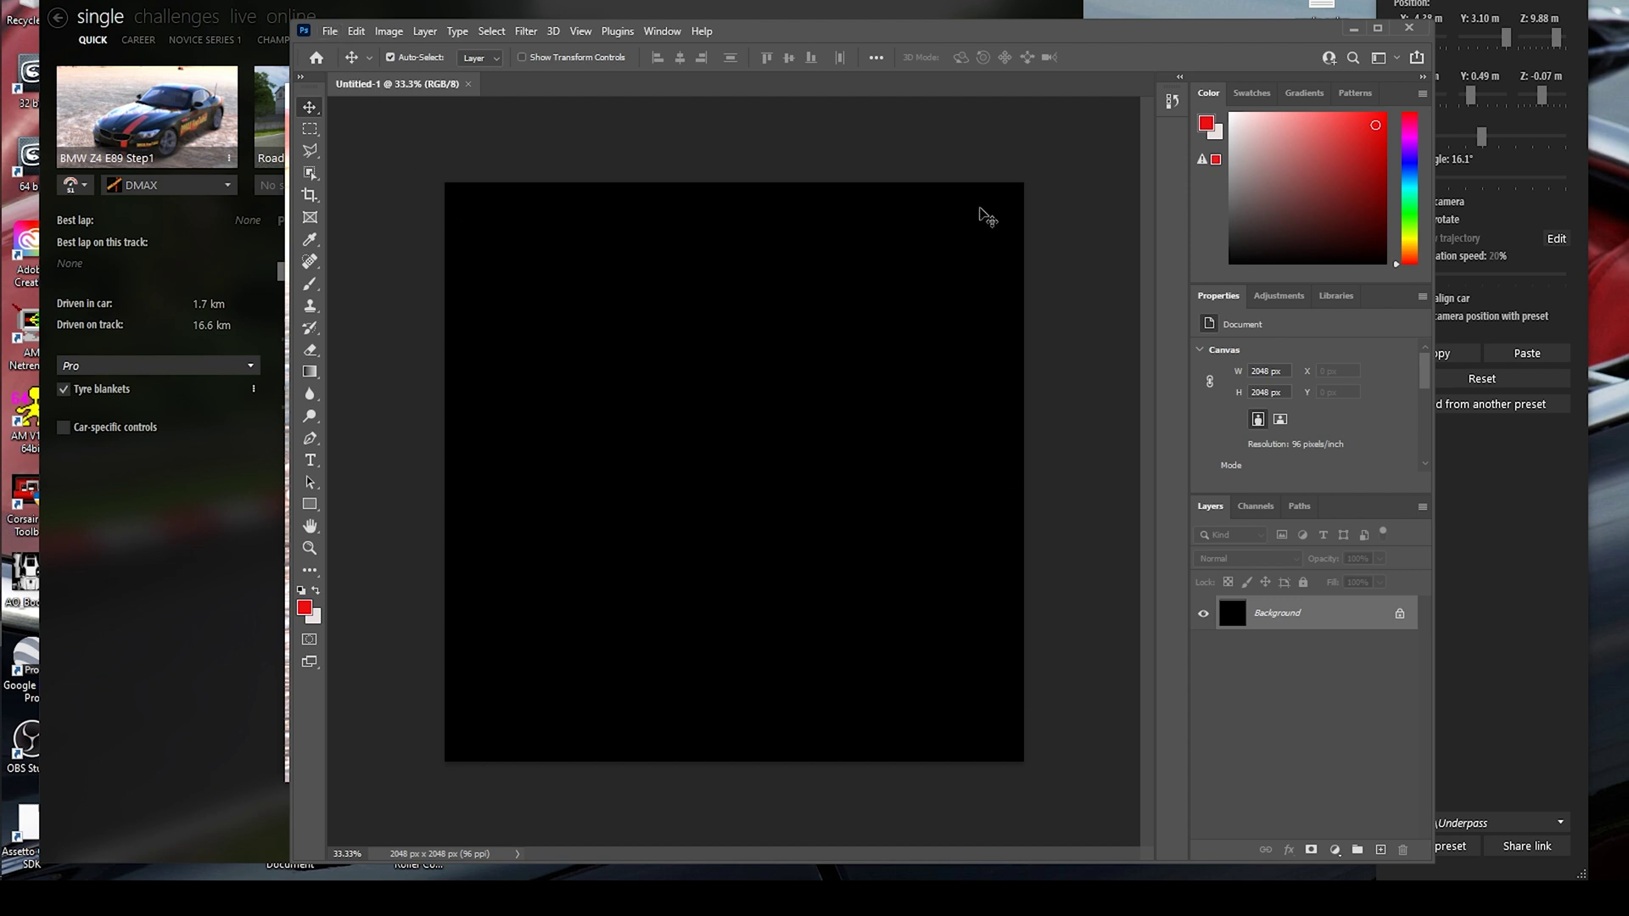
Check that Photoshop's Save As offers the DDS NVIDIA Texture Tools Exporter format, then cancel.
{"action": "left_click", "coordinate": [330, 31]}
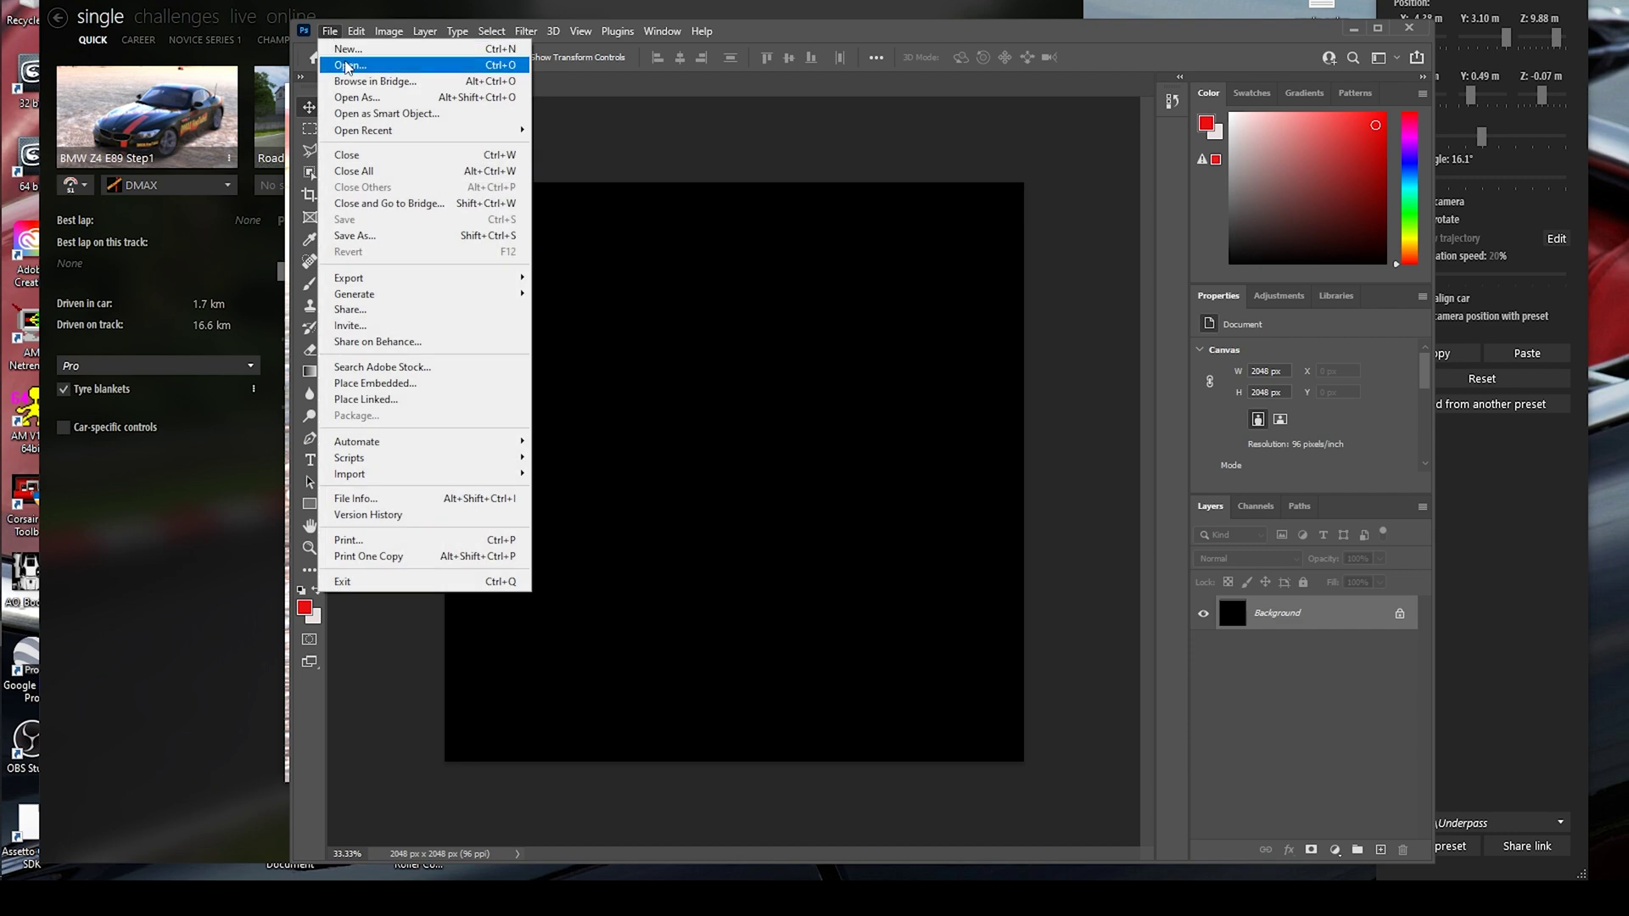
{"action": "left_click", "coordinate": [386, 235]}
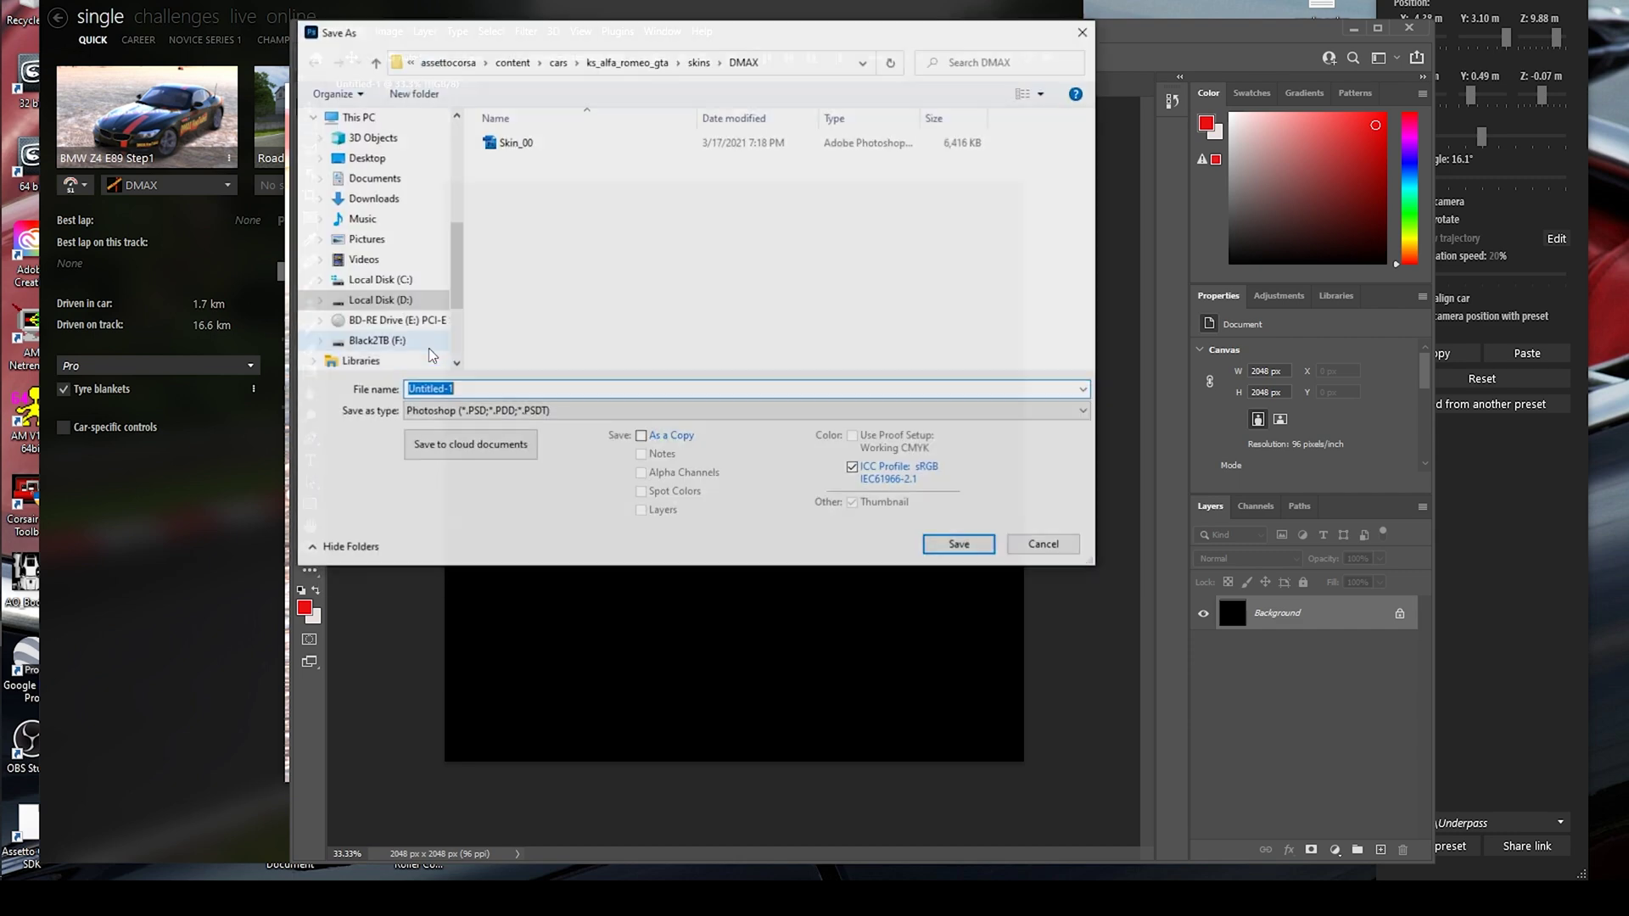
{"action": "left_click", "coordinate": [1085, 412]}
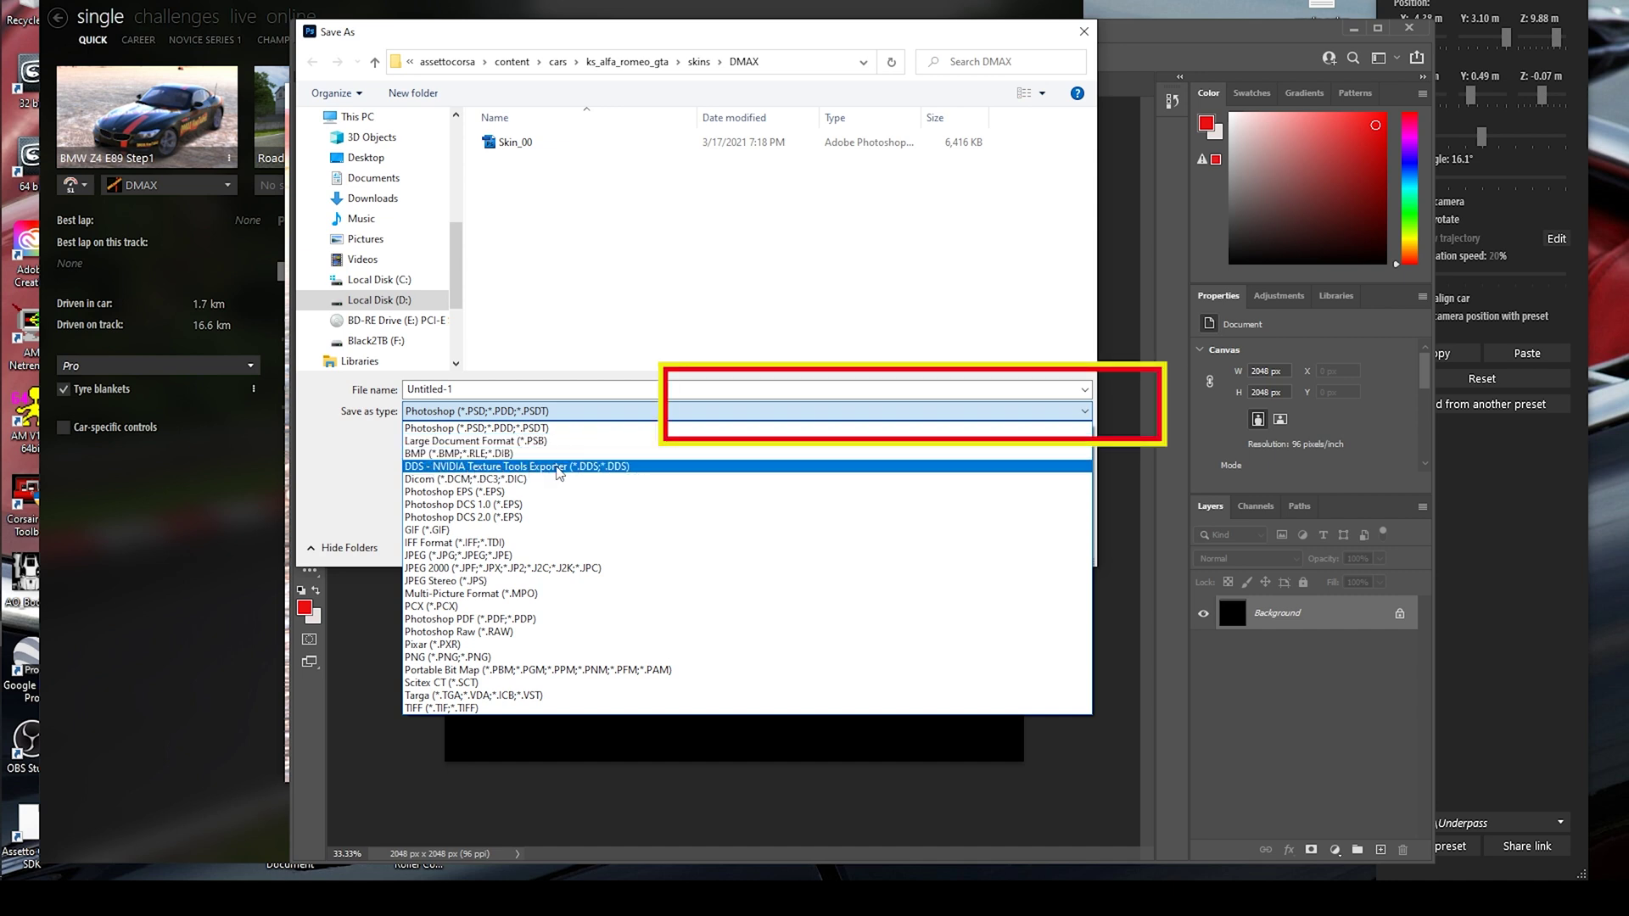
{"action": "left_click", "coordinate": [593, 468]}
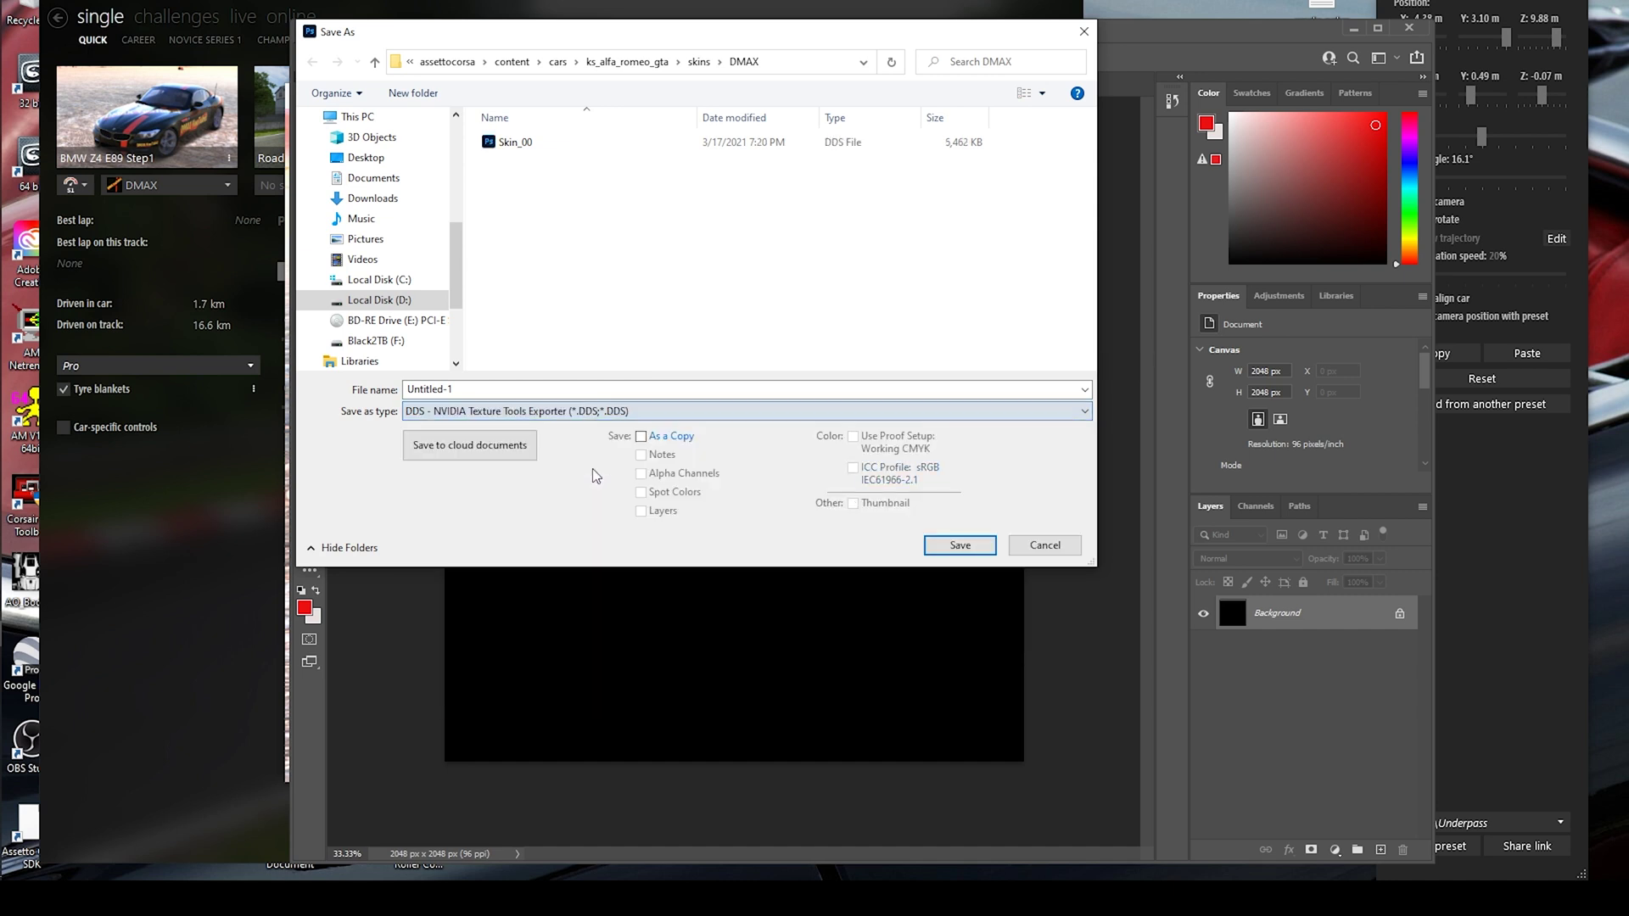
{"action": "left_click", "coordinate": [1046, 547]}
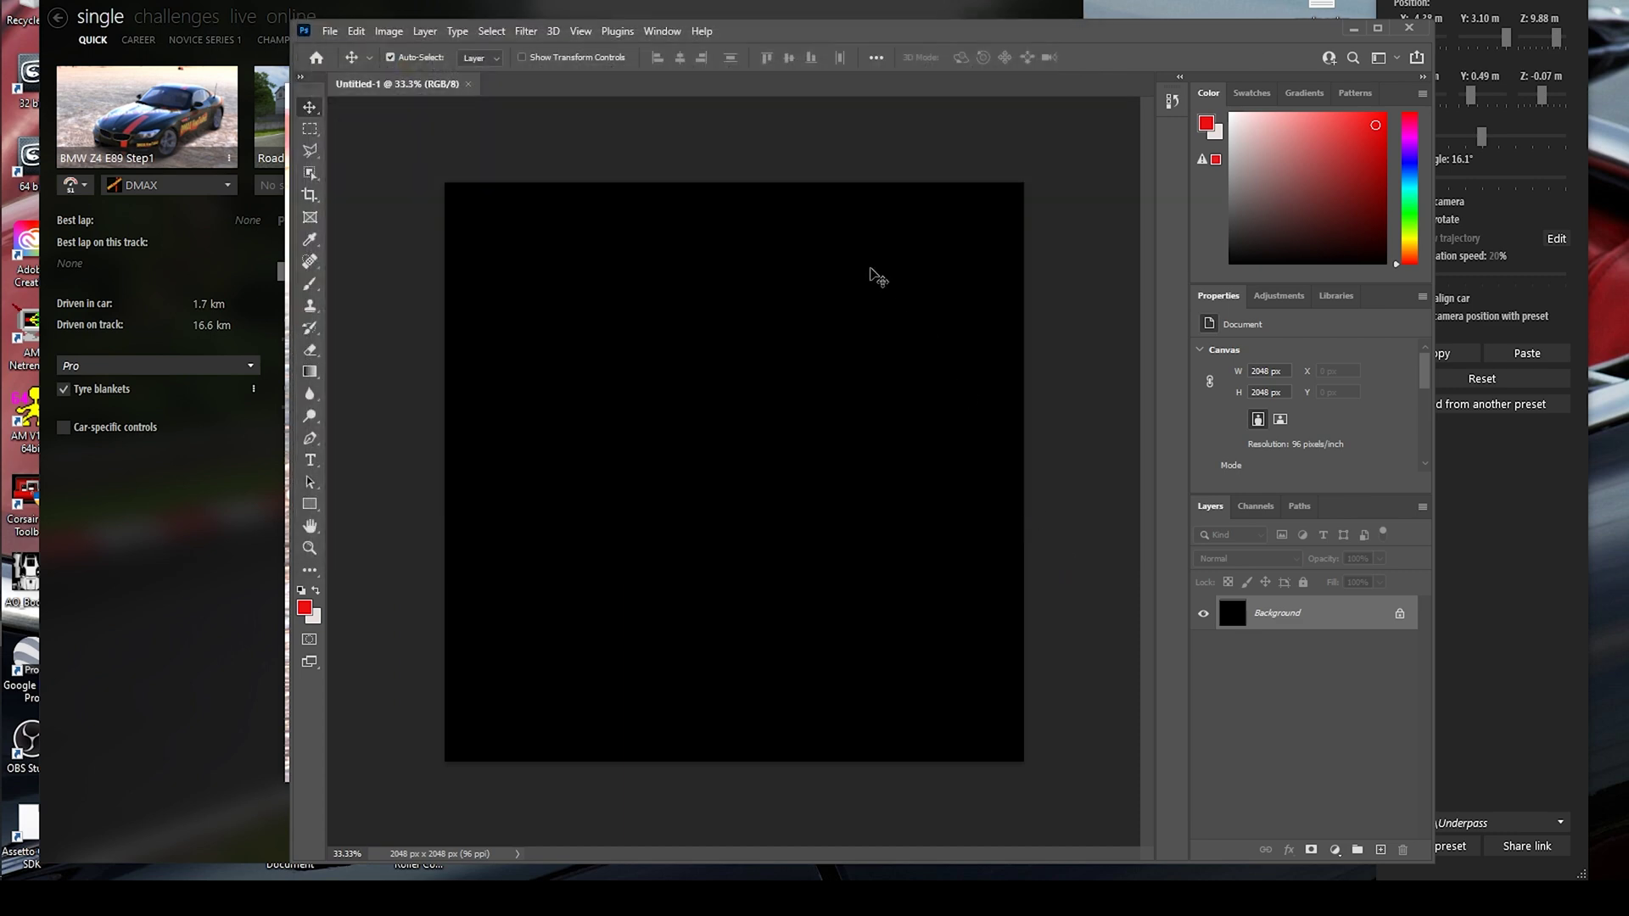
In Content Manager, open the car picker and view the current car's preview full size.
{"action": "left_click", "coordinate": [187, 254]}
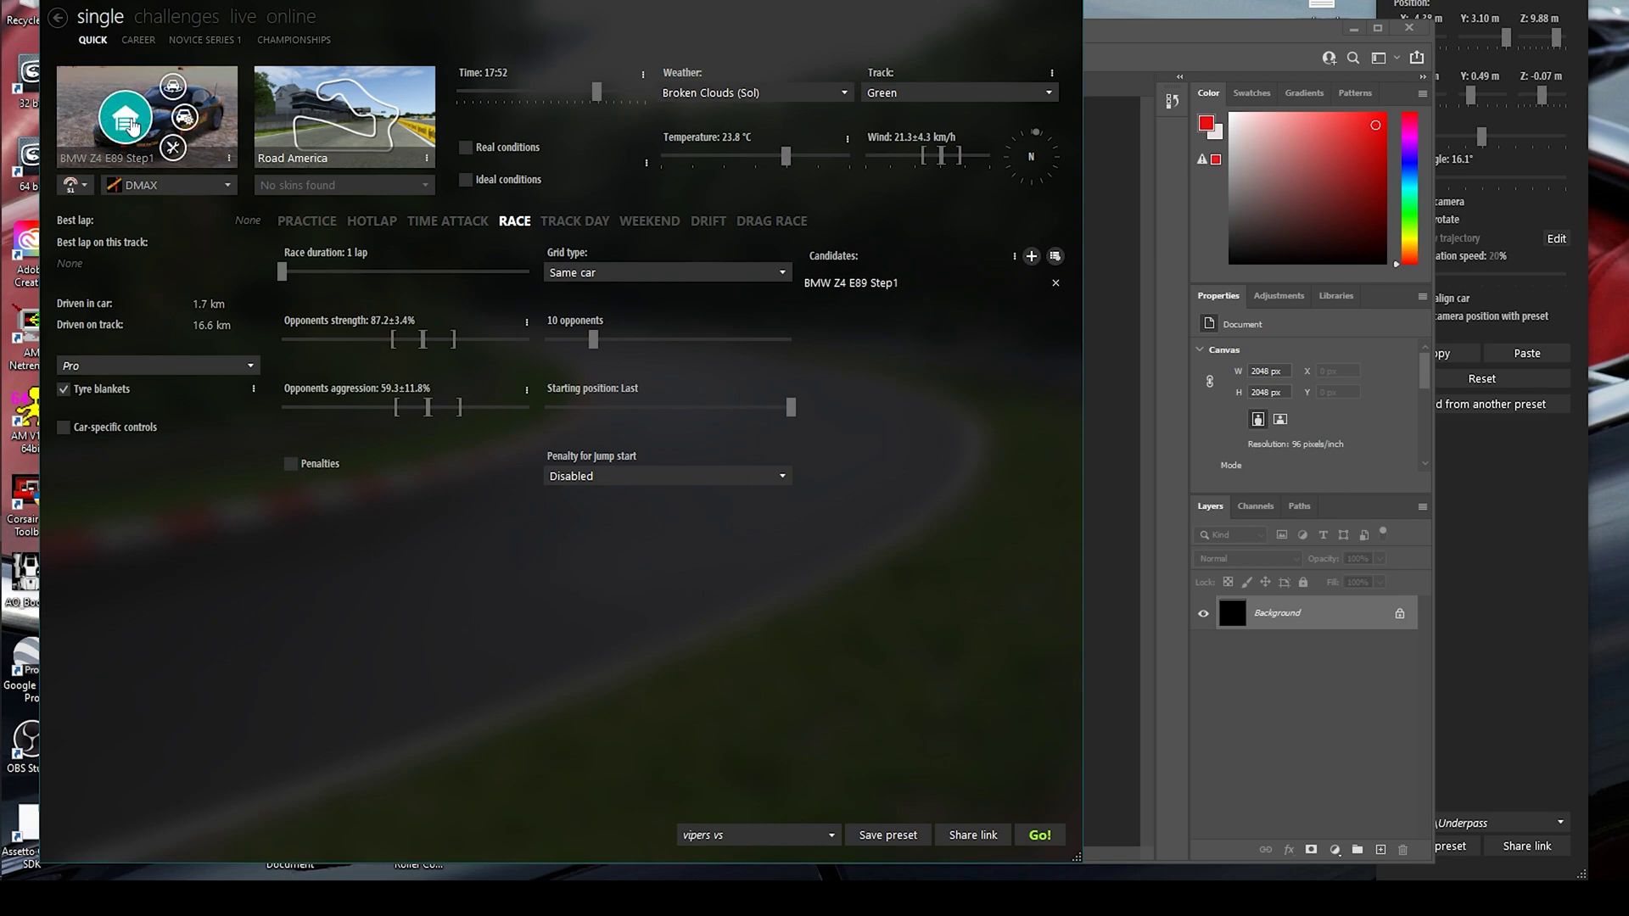
{"action": "left_click", "coordinate": [128, 121]}
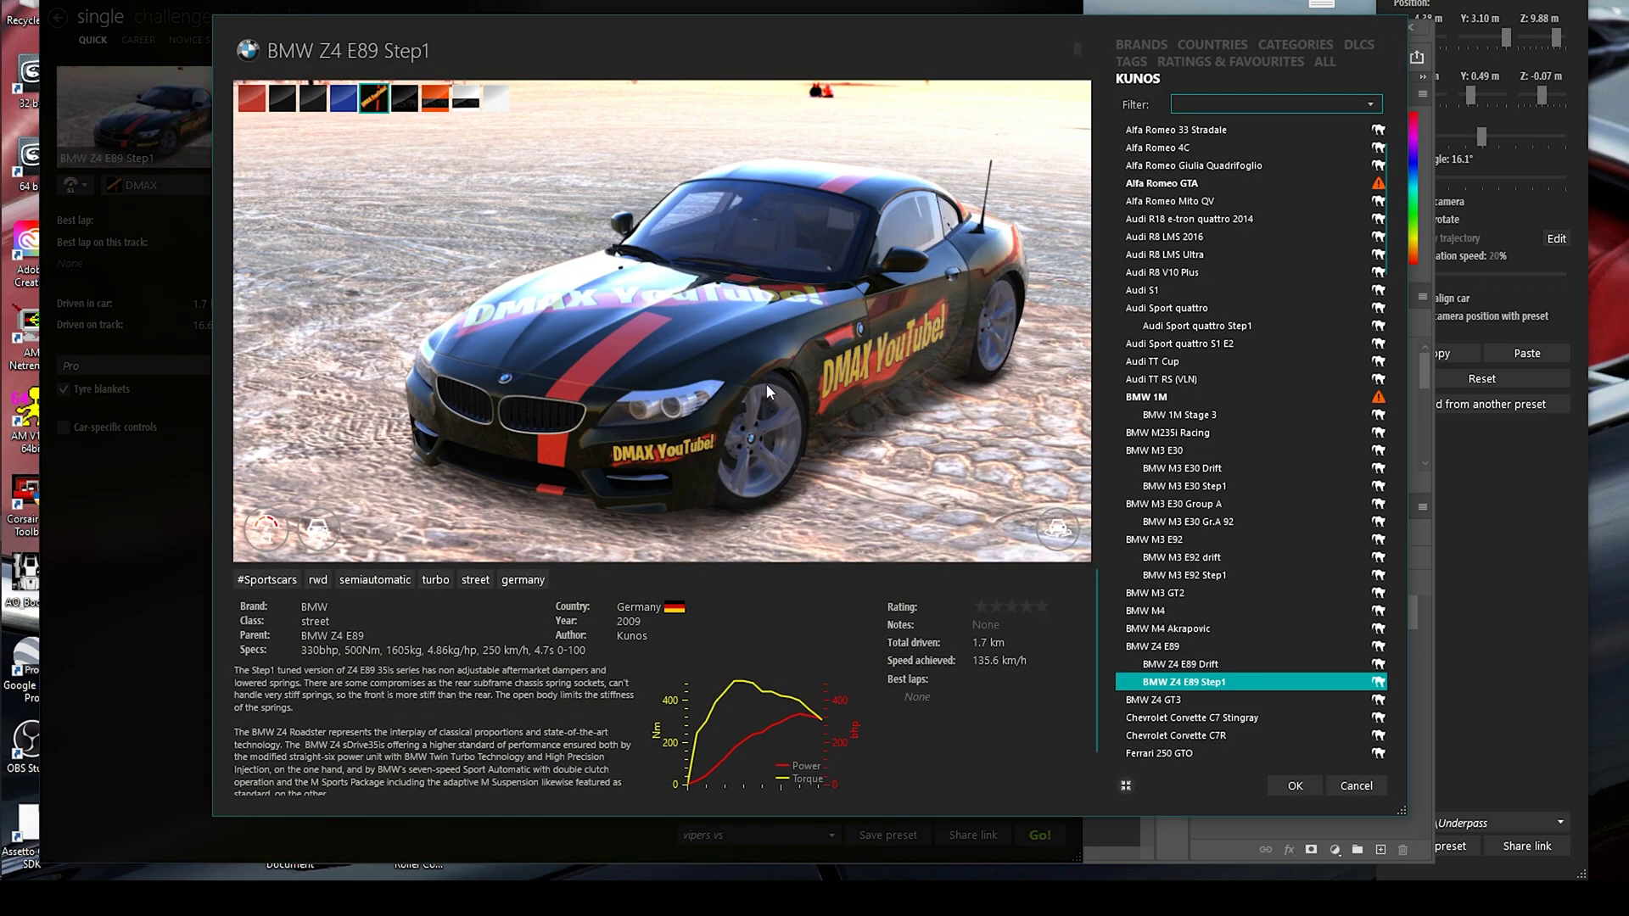
{"action": "left_click", "coordinate": [669, 399]}
{"action": "left_click", "coordinate": [811, 428]}
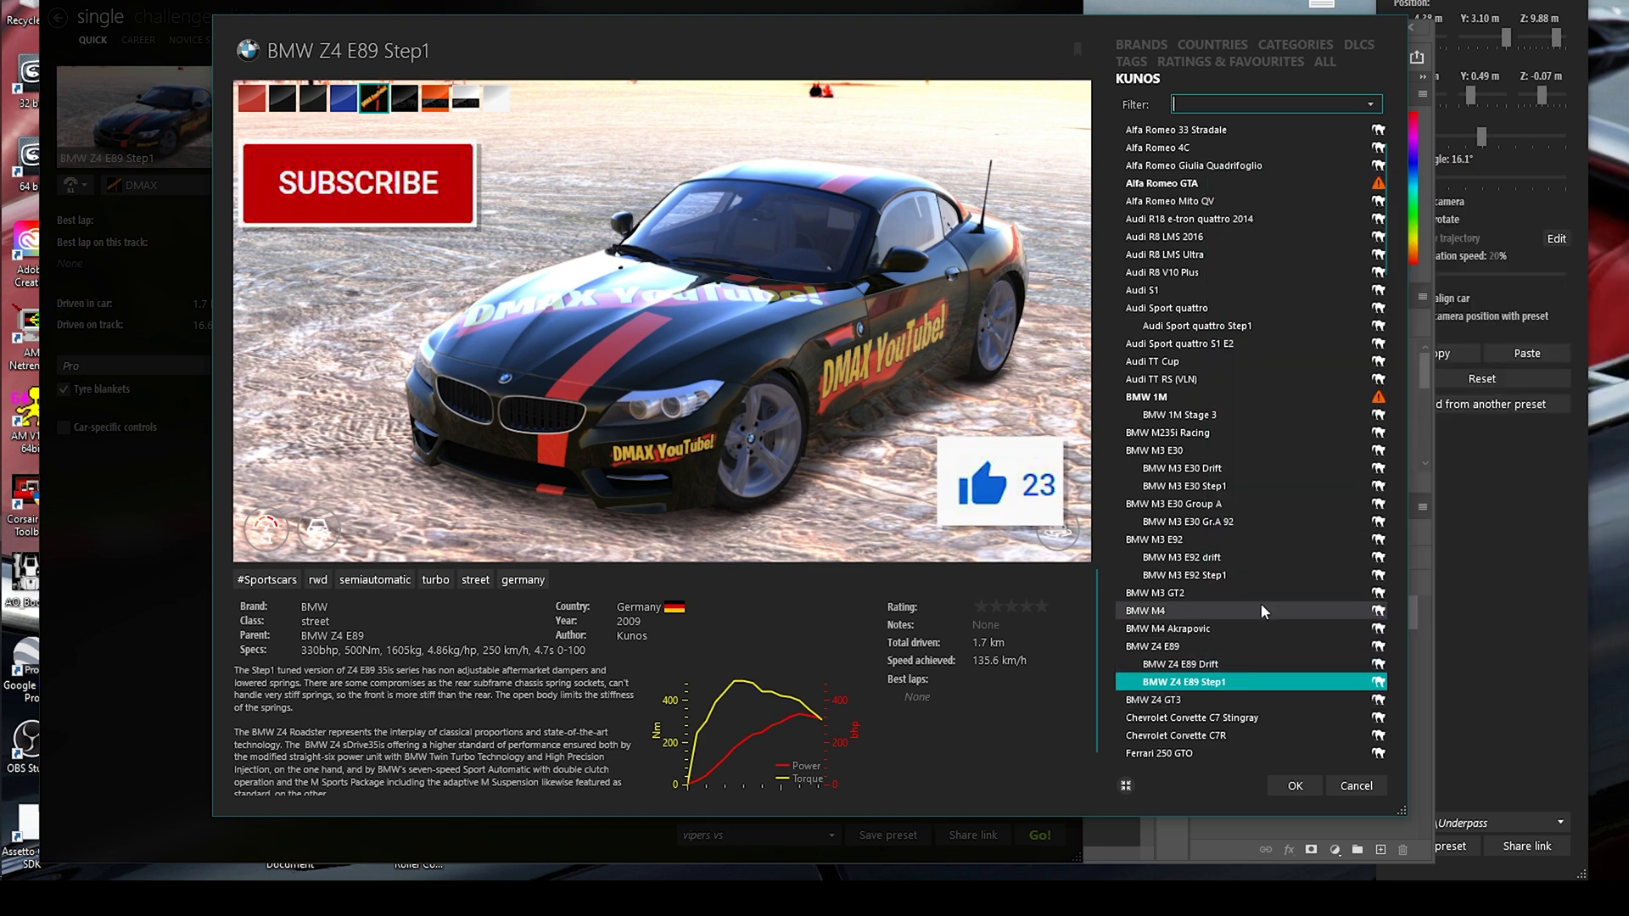
Choose the Ford Mustang 2015 with the yellow, black-striped Triple Yellow Tricoat S2 livery.
{"action": "scroll", "coordinate": [1208, 450], "scroll_direction": "up", "scroll_amount": 3}
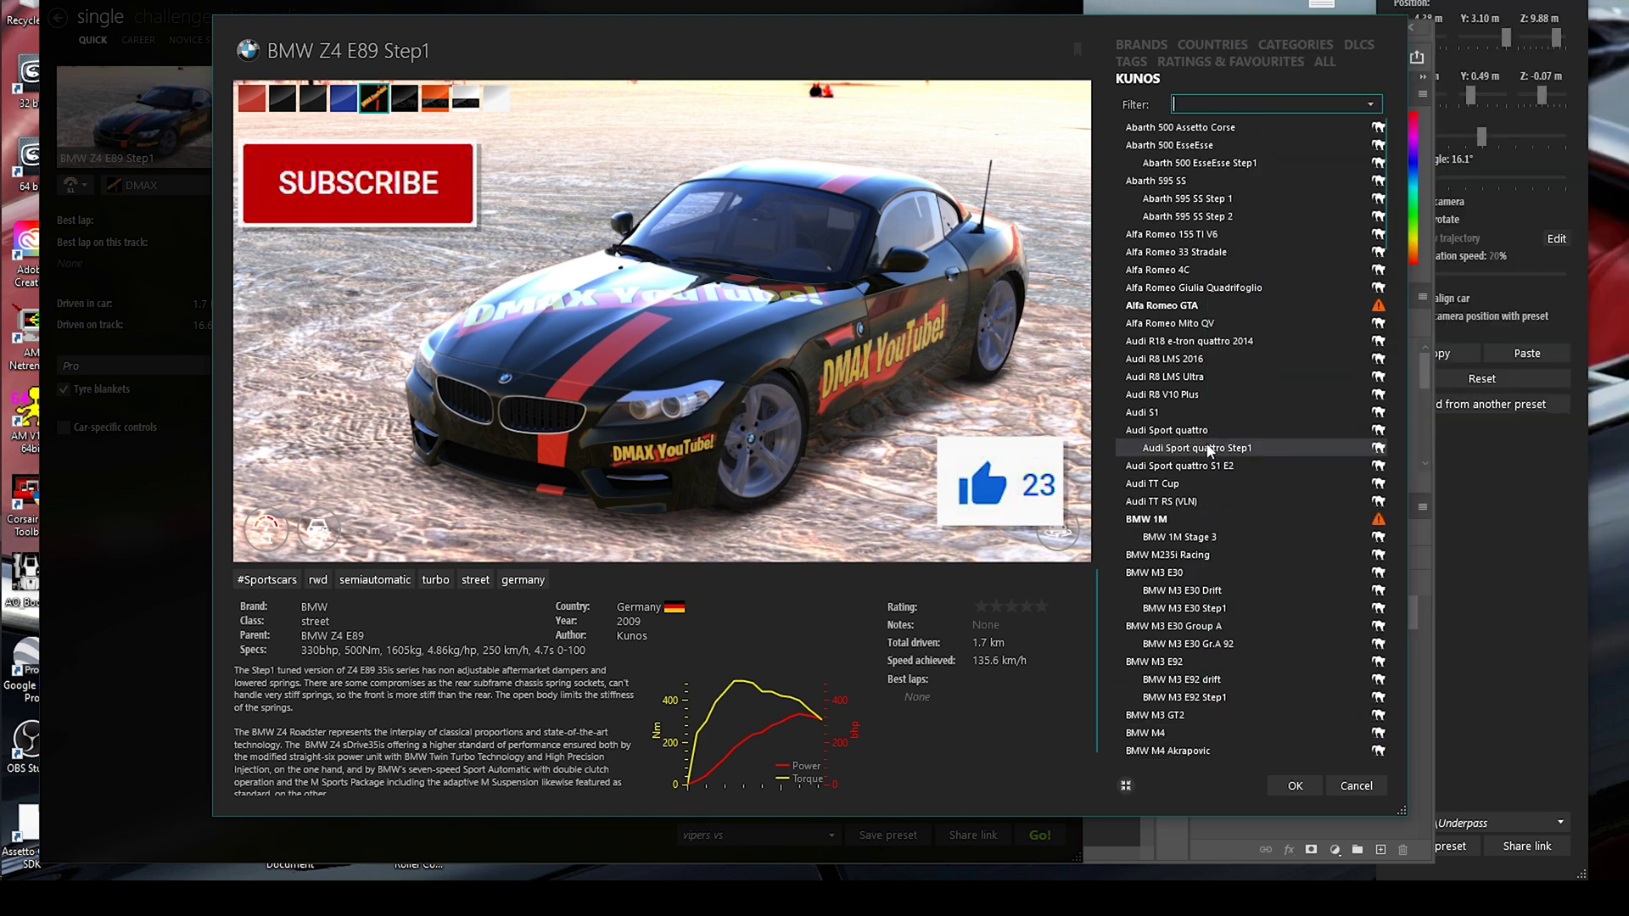
{"action": "scroll", "coordinate": [1210, 420], "scroll_direction": "down", "scroll_amount": 7}
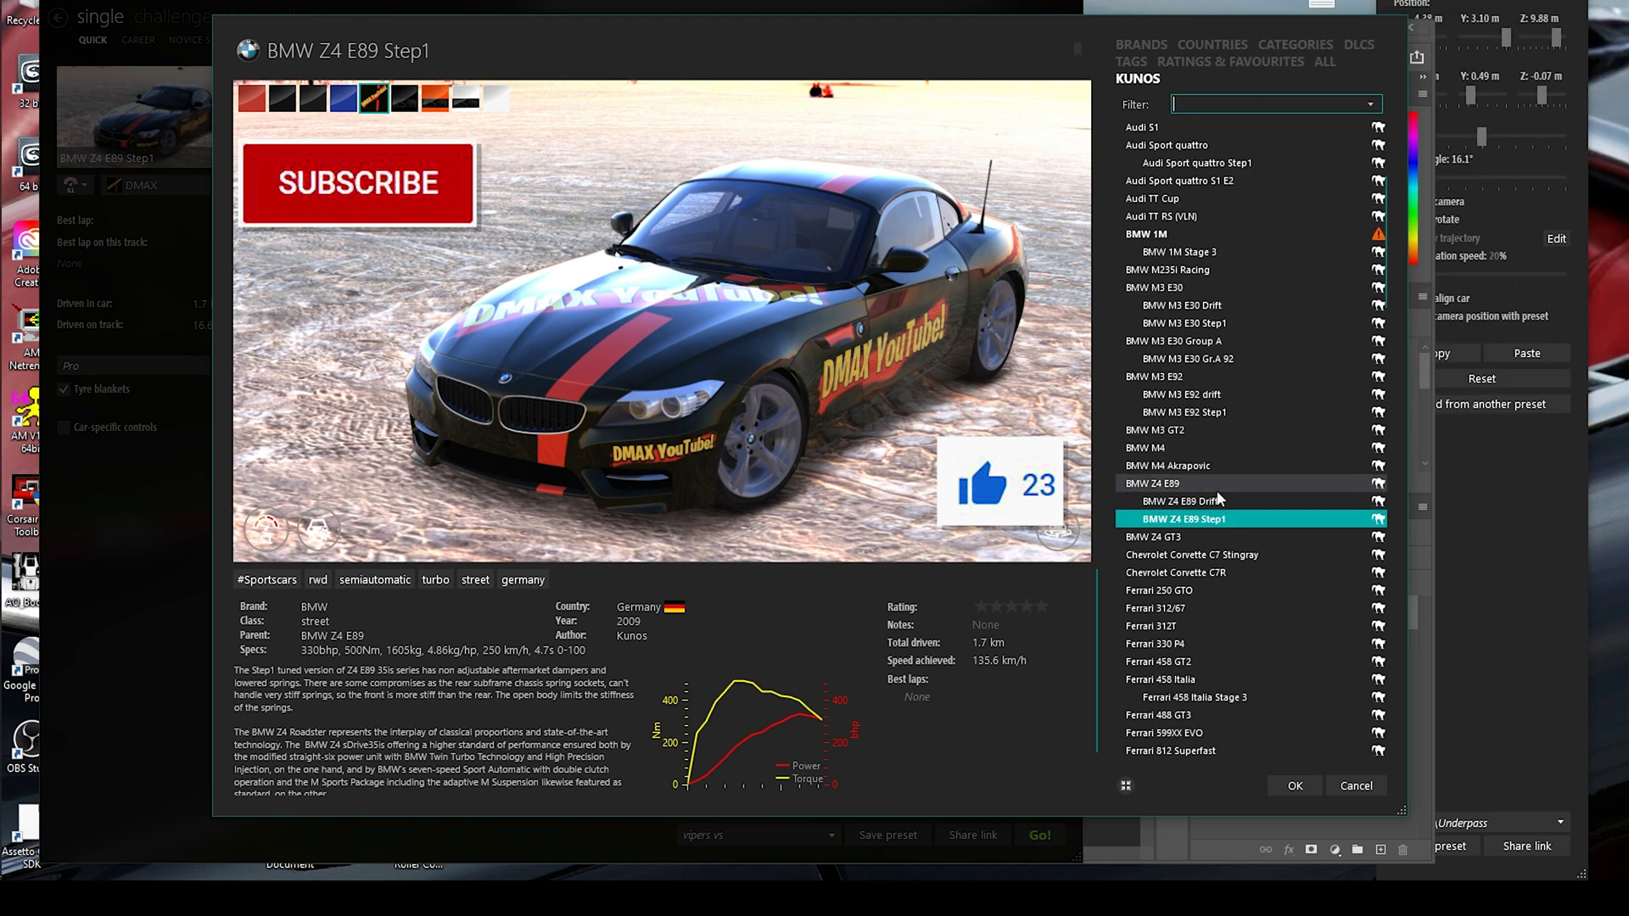
{"action": "scroll", "coordinate": [1223, 588], "scroll_direction": "down", "scroll_amount": 3}
{"action": "scroll", "coordinate": [1225, 588], "scroll_direction": "down", "scroll_amount": 3}
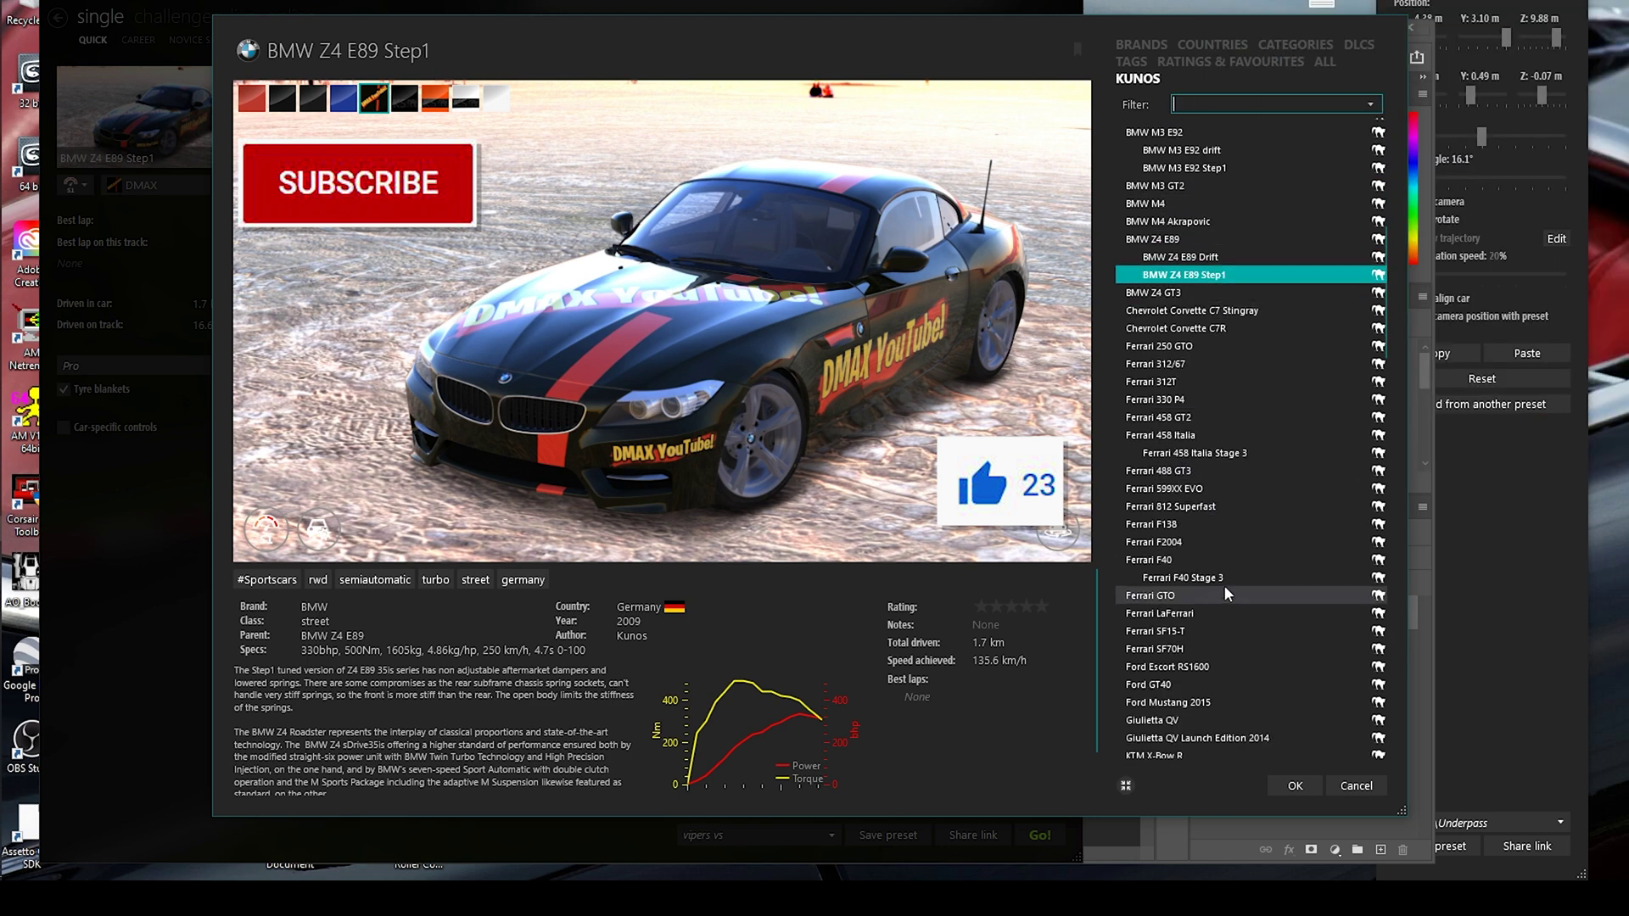
{"action": "scroll", "coordinate": [1225, 585], "scroll_direction": "down", "scroll_amount": 2}
{"action": "left_click", "coordinate": [1220, 619]}
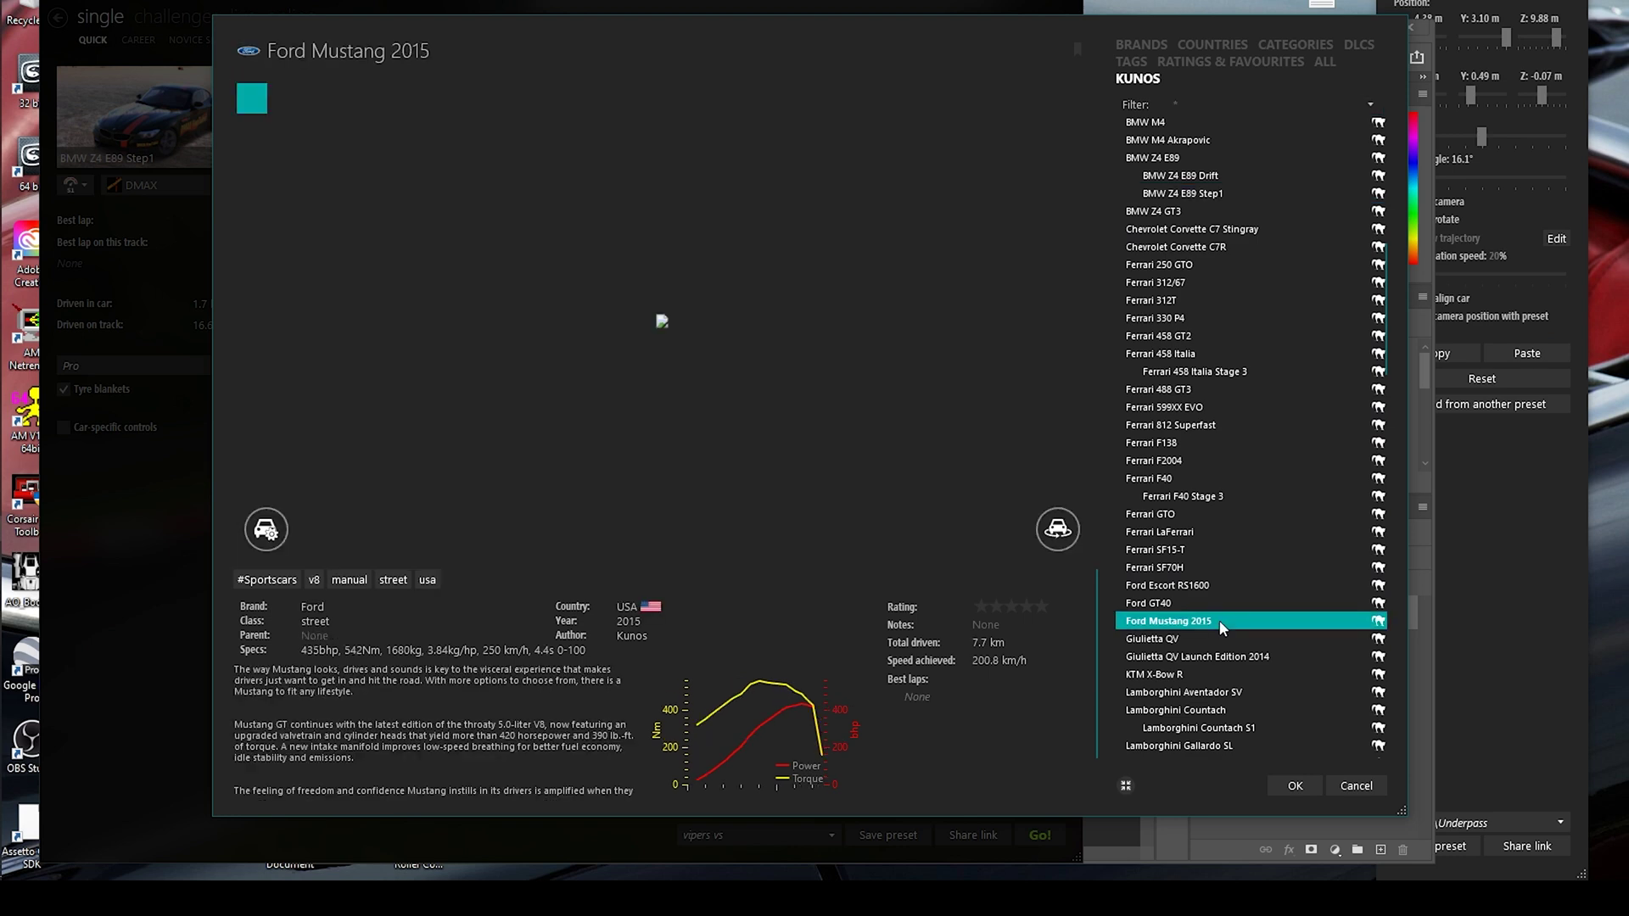
{"action": "left_click", "coordinate": [676, 102]}
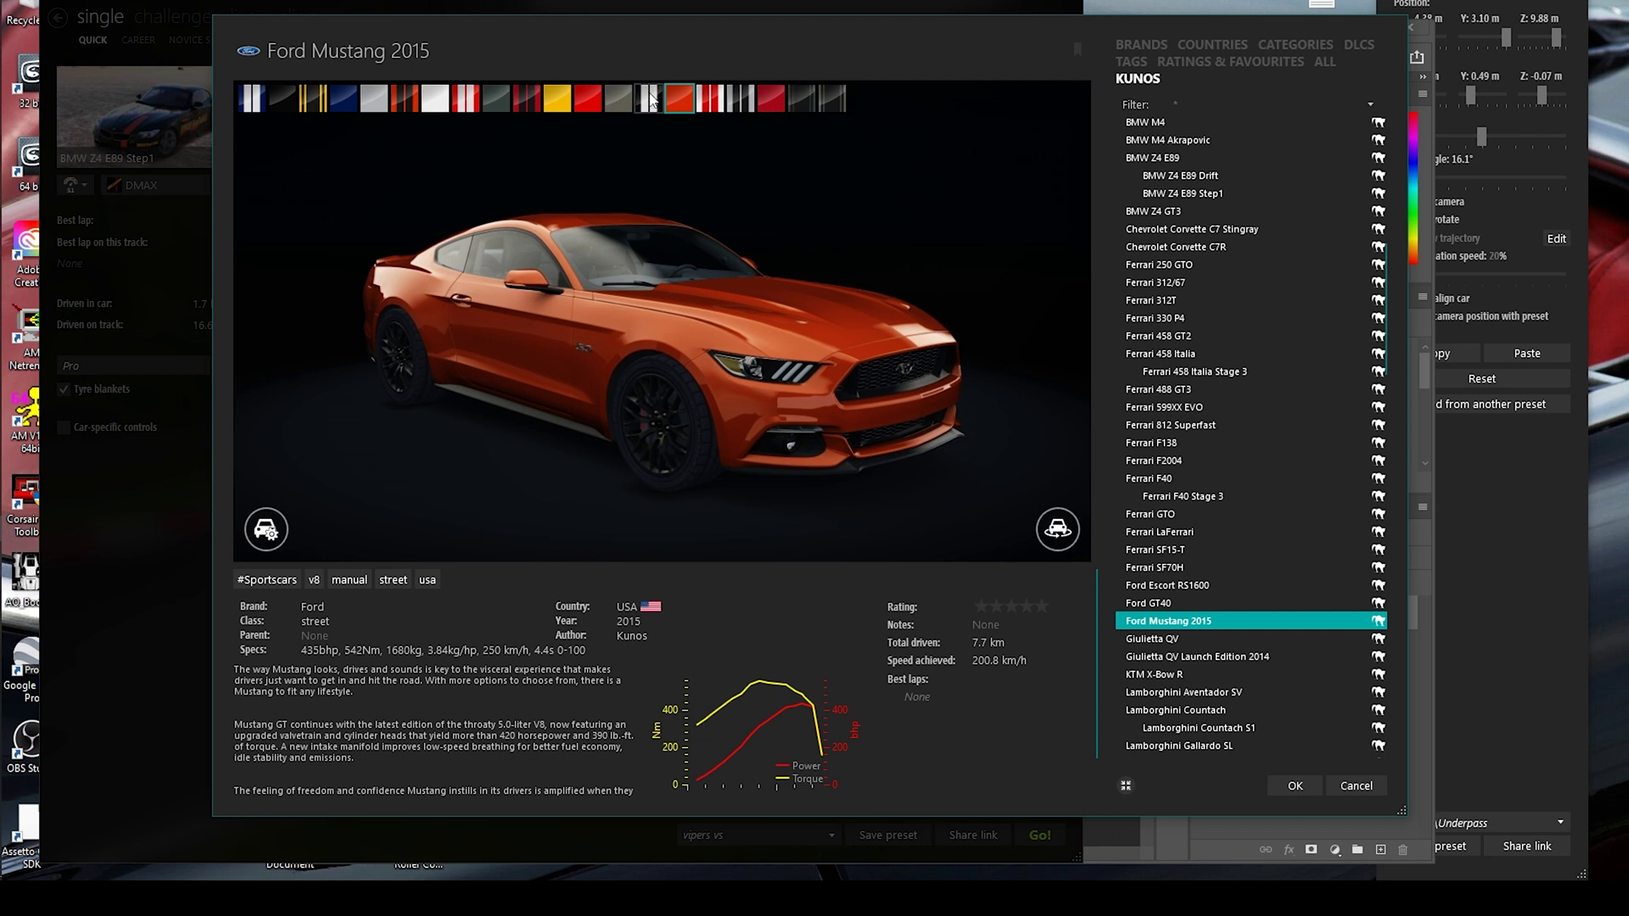
{"action": "left_click", "coordinate": [317, 104]}
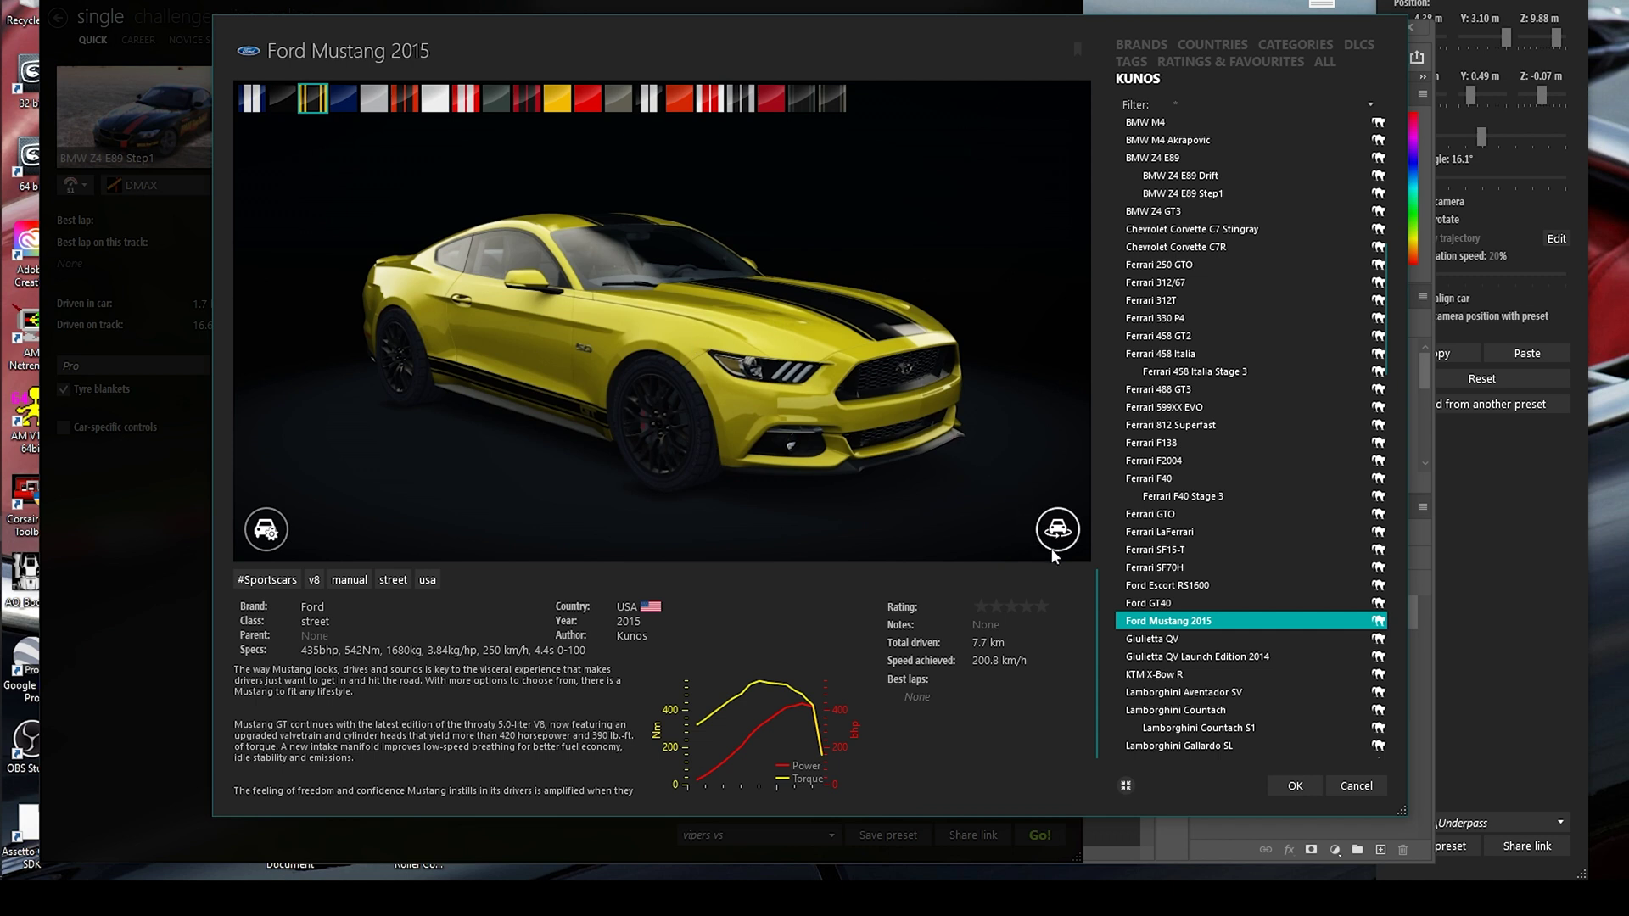
{"action": "left_click", "coordinate": [1295, 786]}
Open the Mustang in the 3D showroom and orbit from the front three-quarter to the rear.
{"action": "mouse_move", "coordinate": [174, 144]}
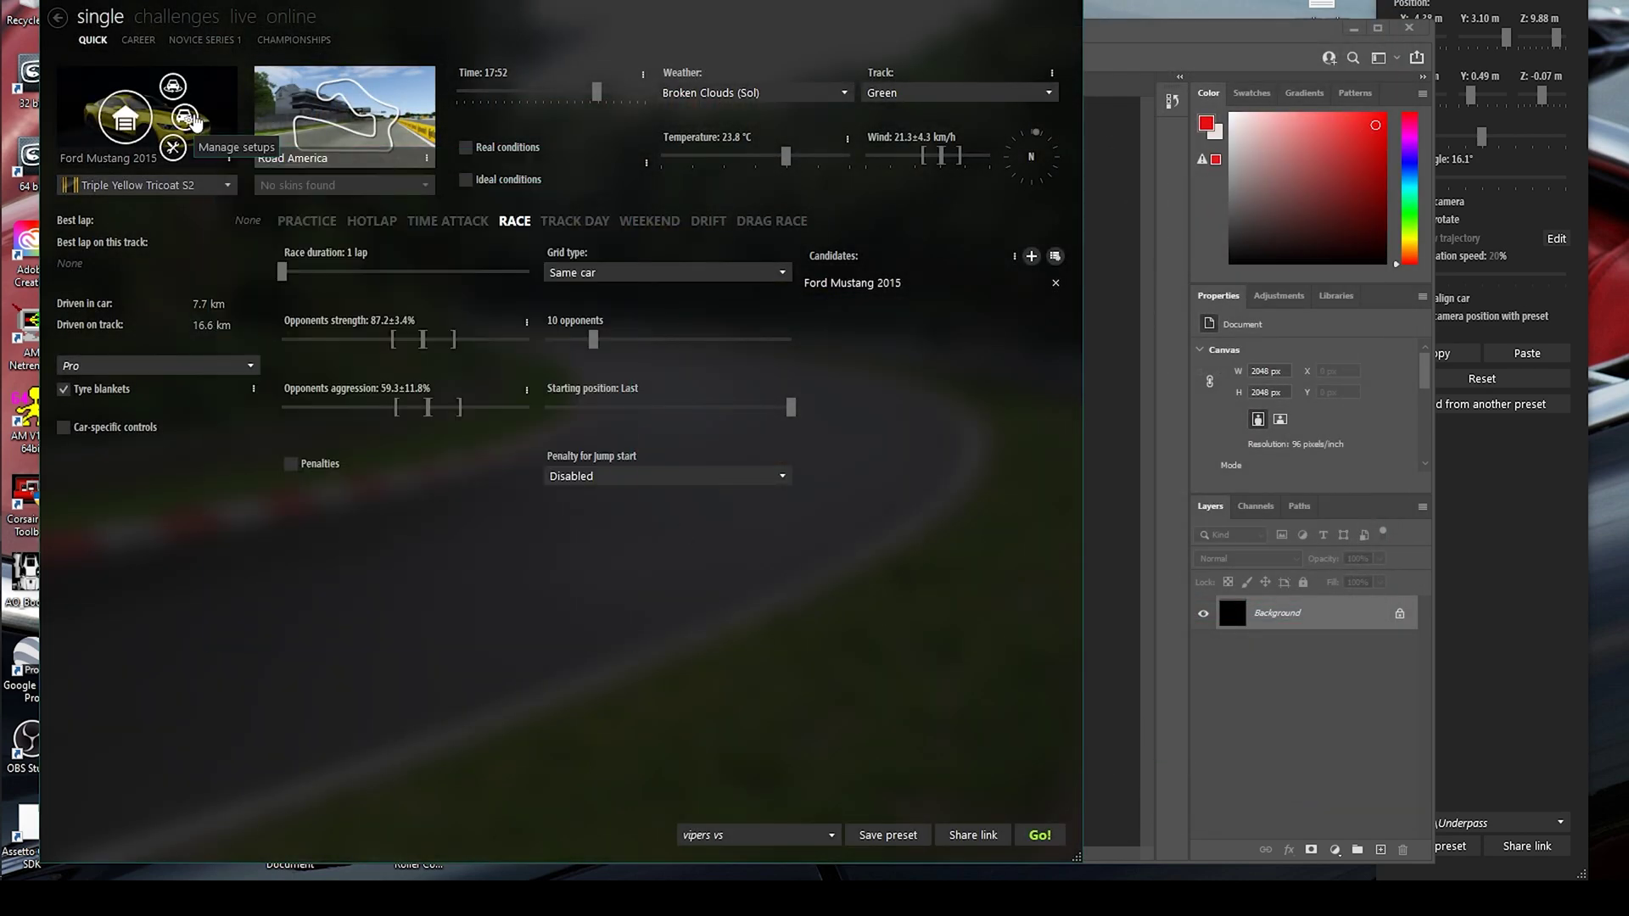
{"action": "left_click", "coordinate": [172, 88]}
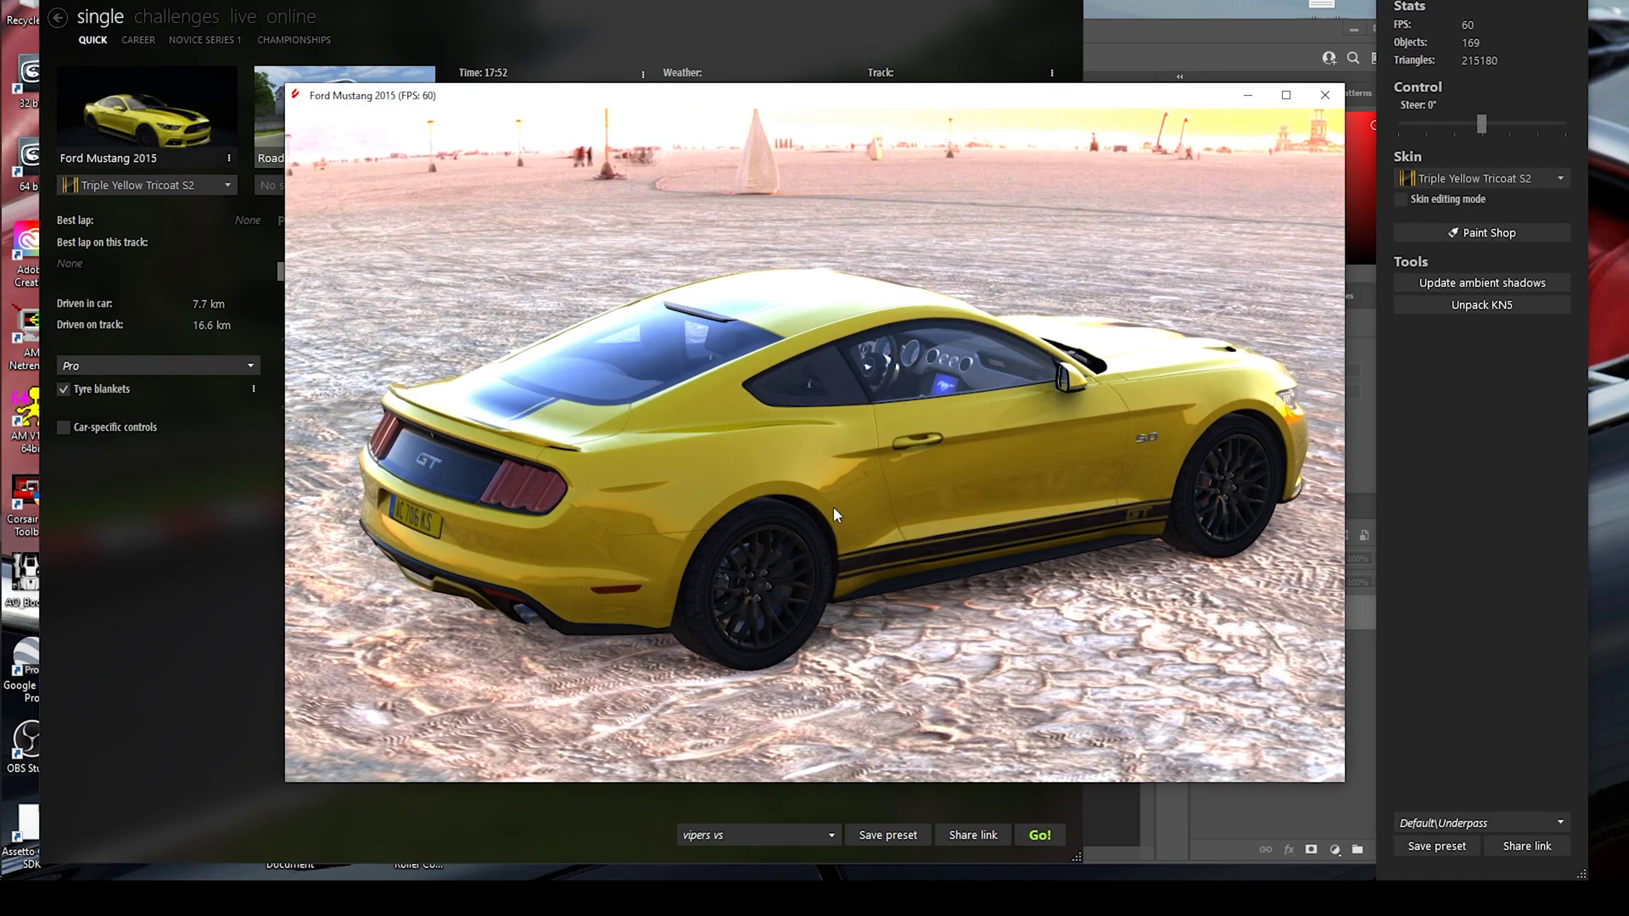
{"action": "left_click_drag", "start_coordinate": [845, 506], "coordinate": [517, 519]}
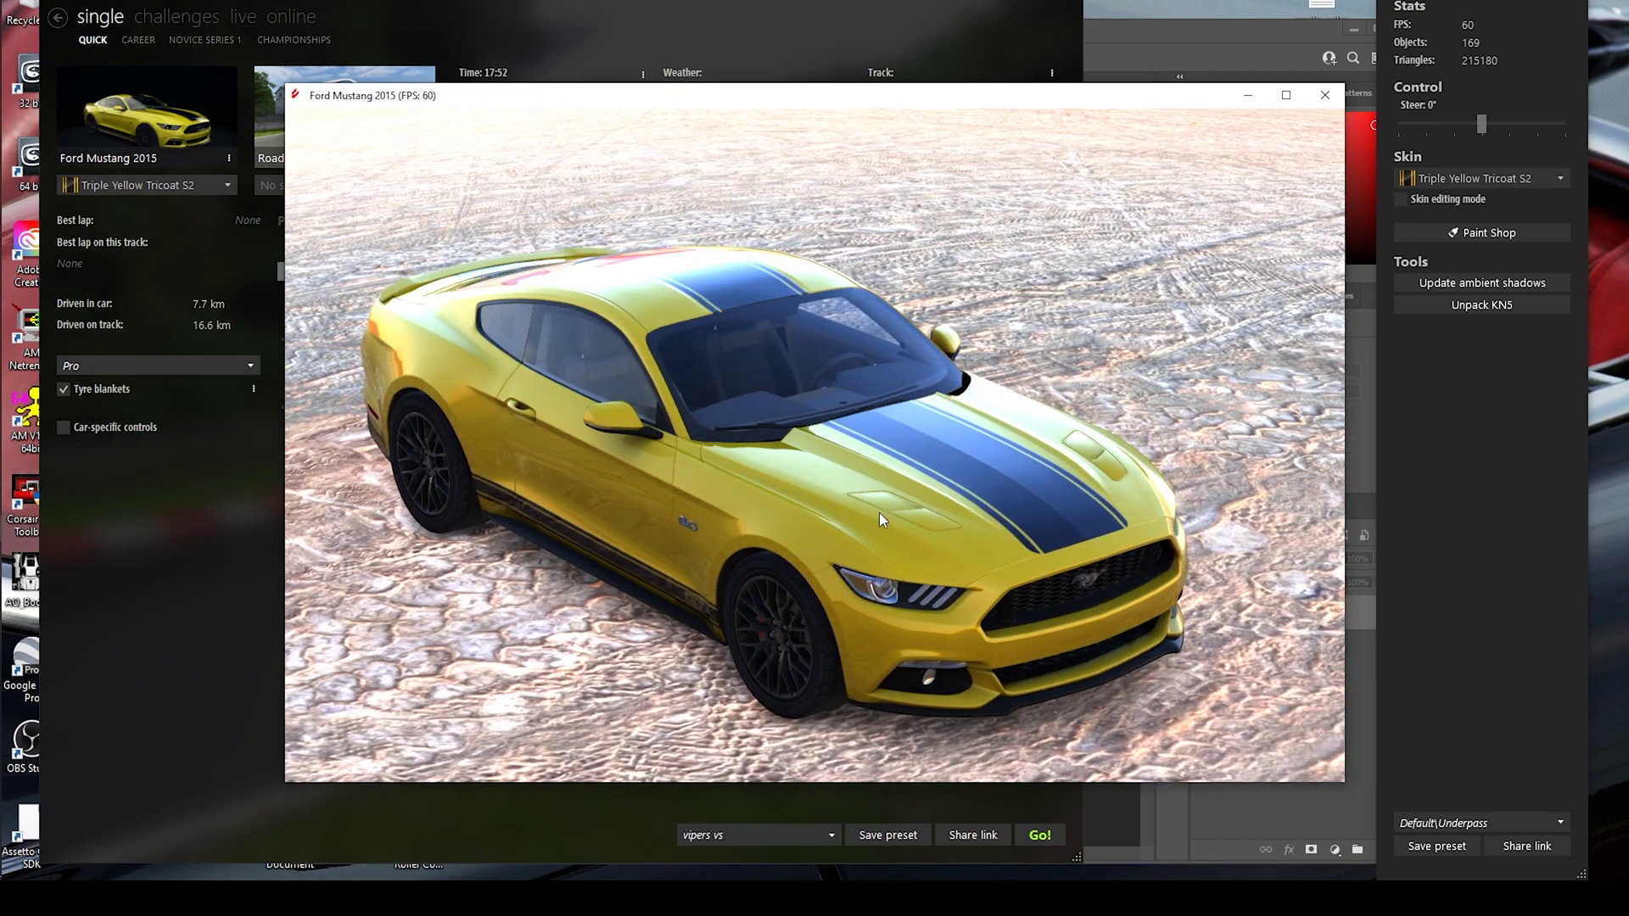
{"action": "left_click_drag", "start_coordinate": [826, 508], "coordinate": [1123, 552]}
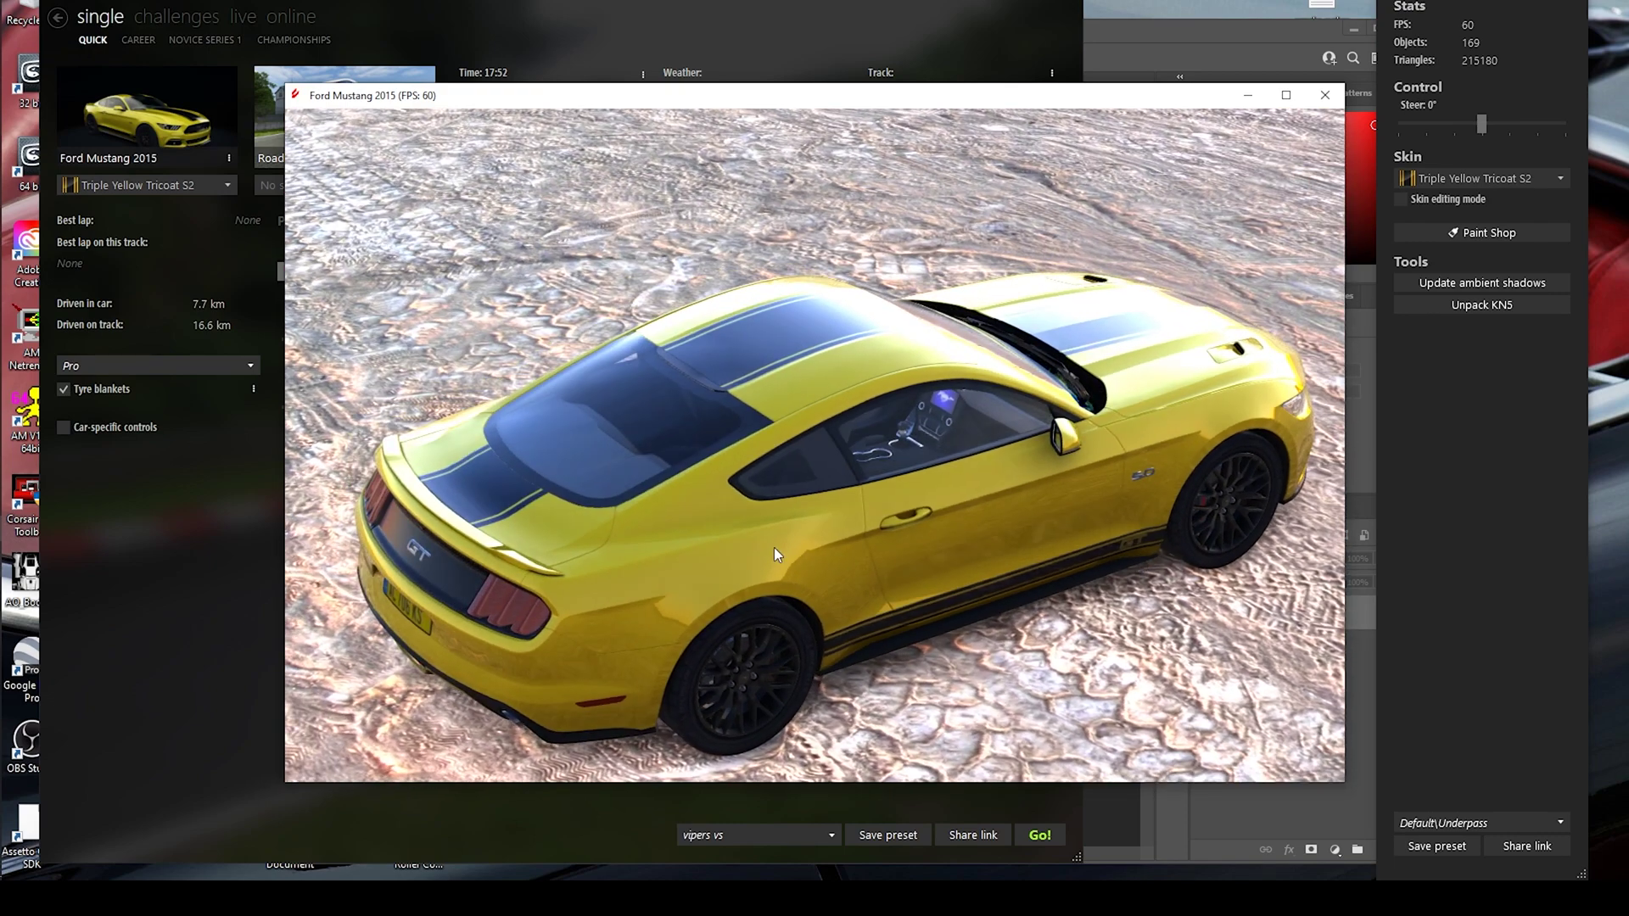
Select the Geo_Exterior_SUB1 body mesh and focus its txDiffuse texture field.
{"action": "left_click", "coordinate": [689, 531]}
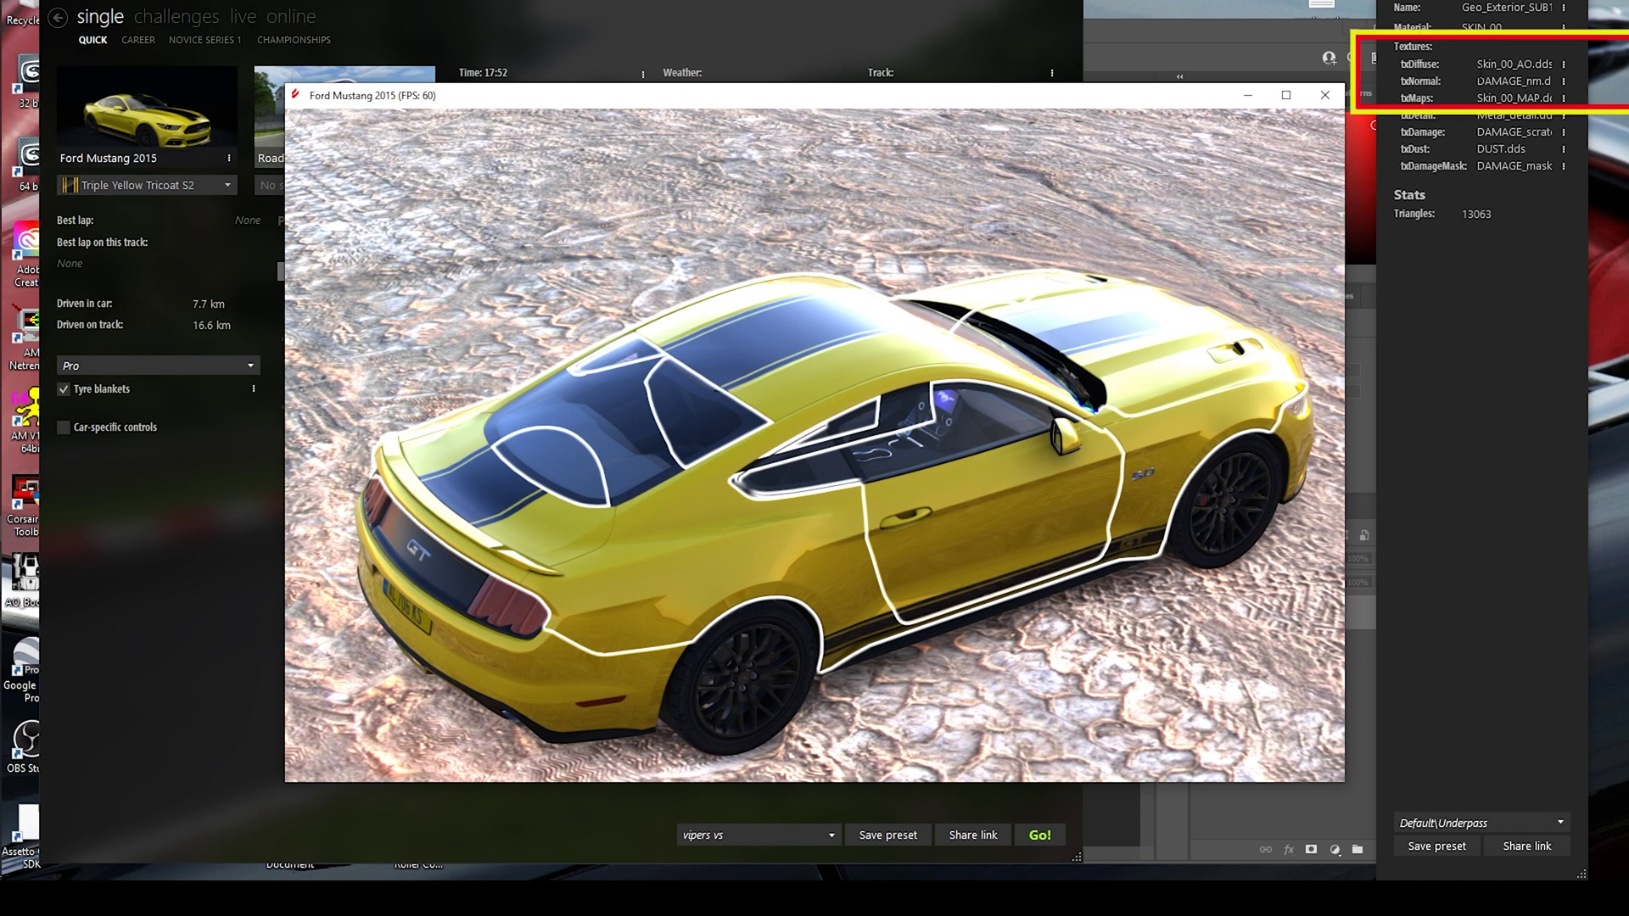
{"action": "left_click", "coordinate": [1477, 68]}
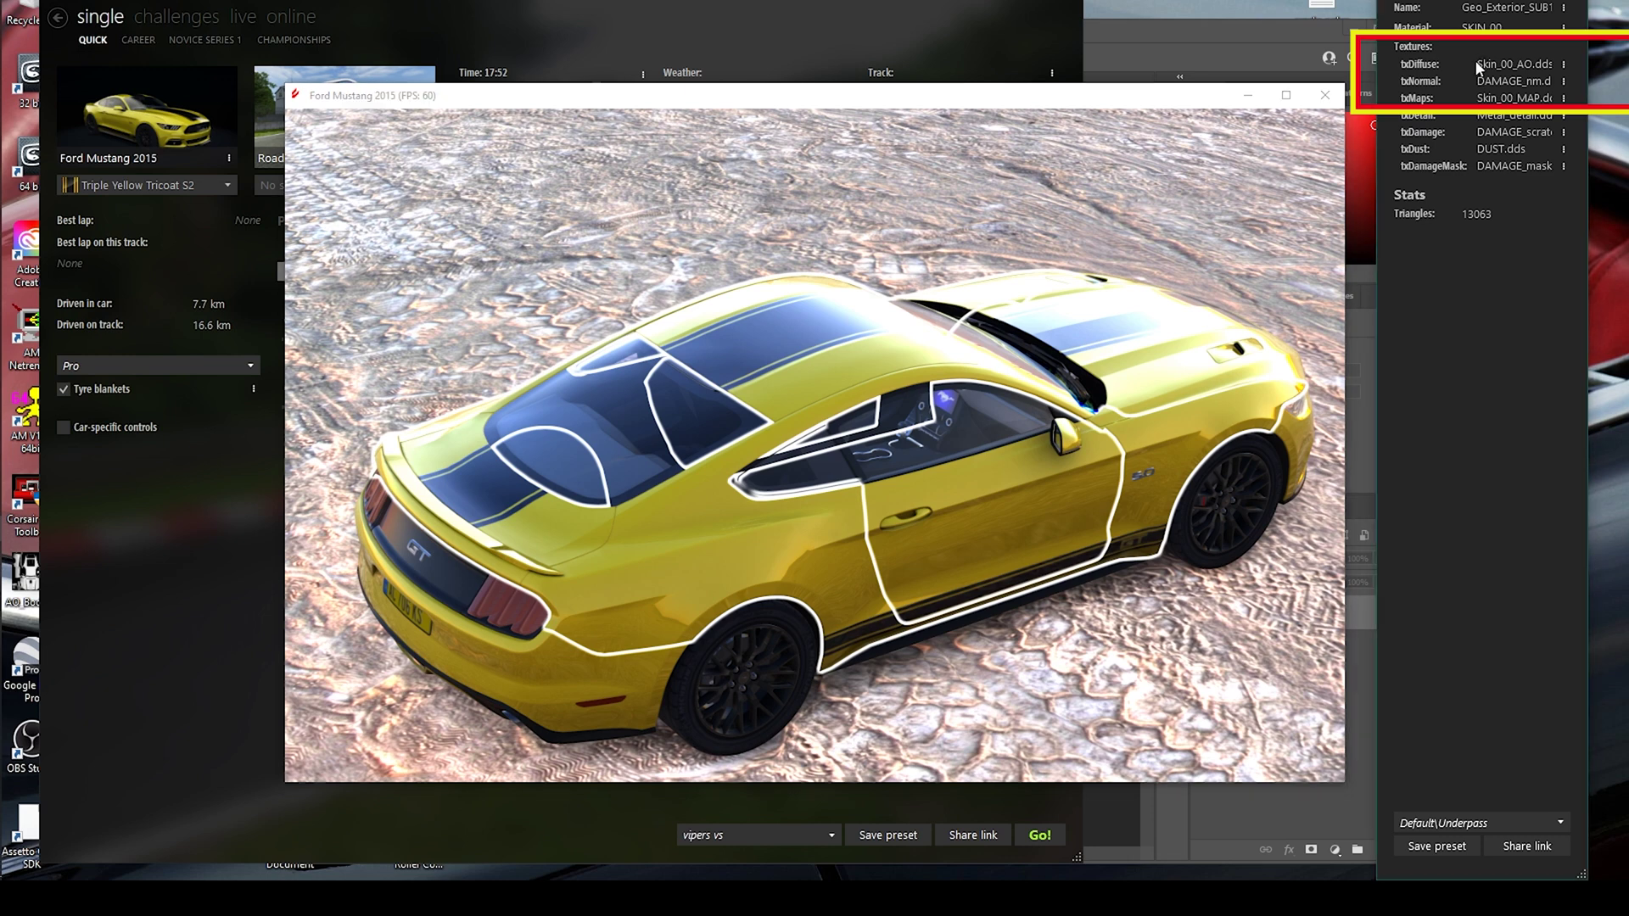
{"action": "key", "text": "shift+Right"}
{"action": "key", "text": "shift+Right"}
{"action": "key", "text": "shift+Right"}
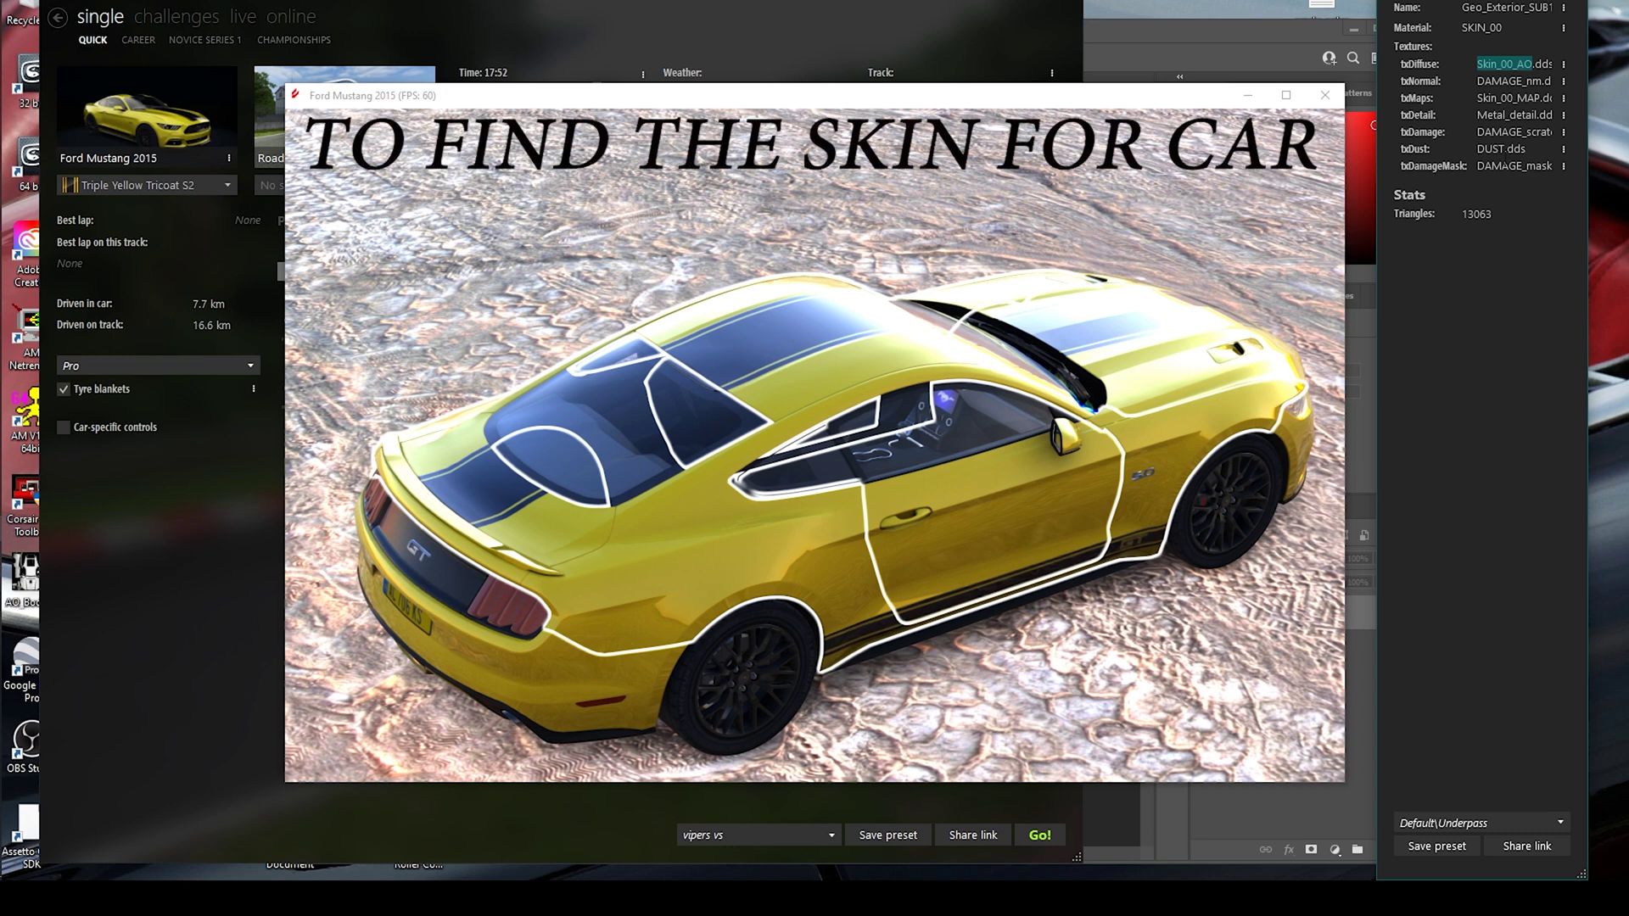
Open the Skin_00_AO.dds texture details and calculate a 2048×2048 AO map.
{"action": "left_click", "coordinate": [1566, 65]}
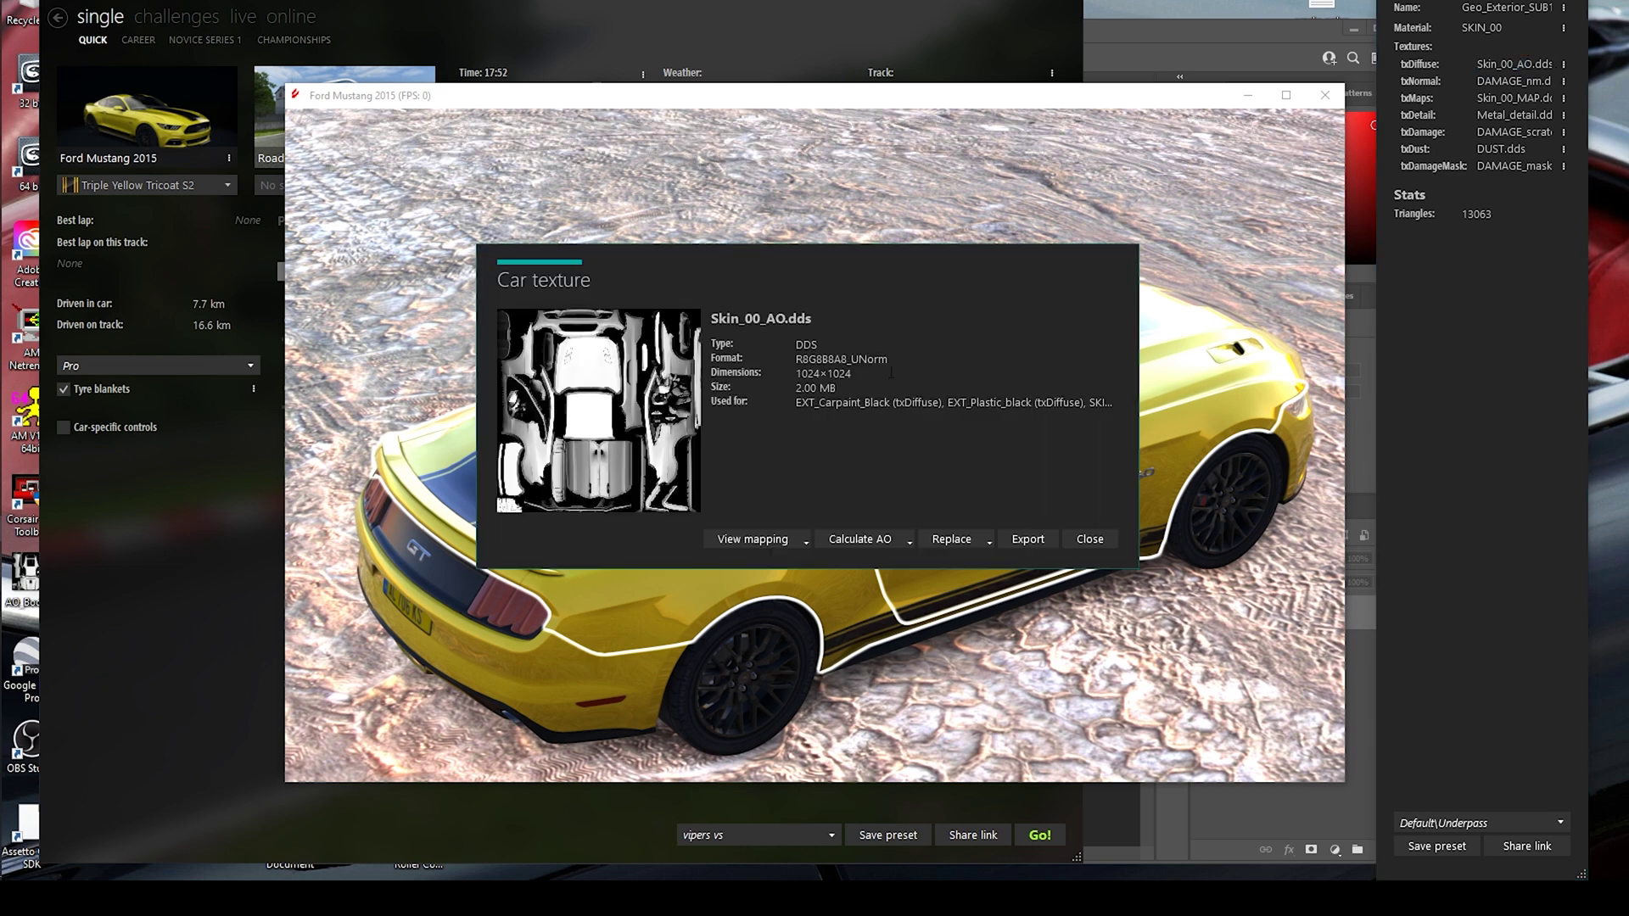
{"action": "left_click", "coordinate": [910, 541]}
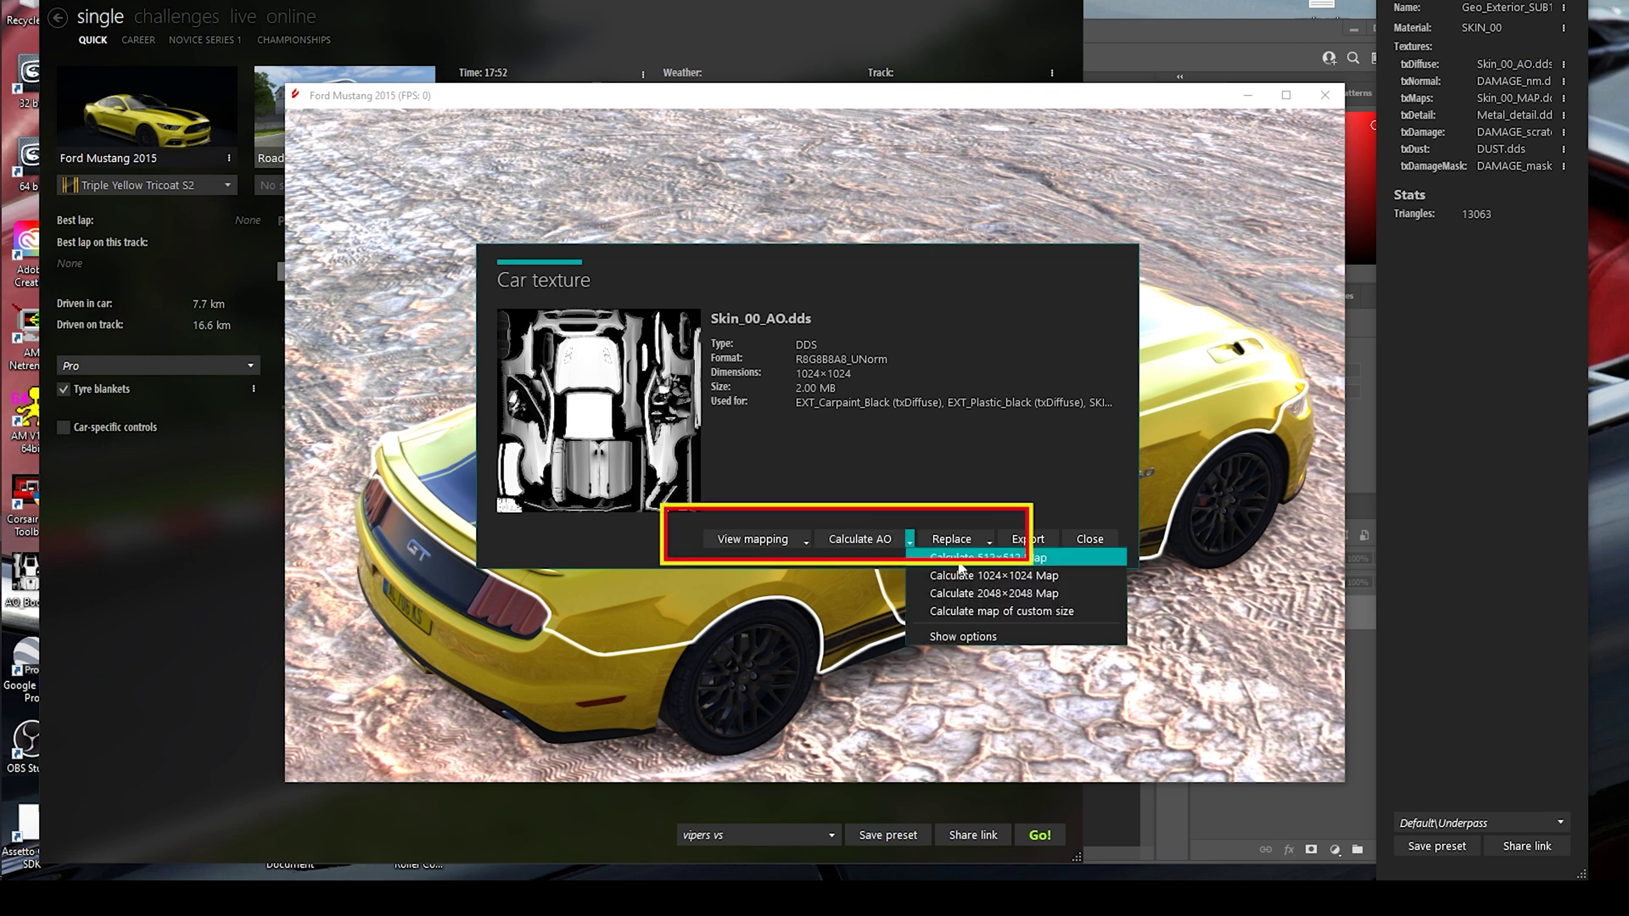
{"action": "left_click", "coordinate": [1037, 594]}
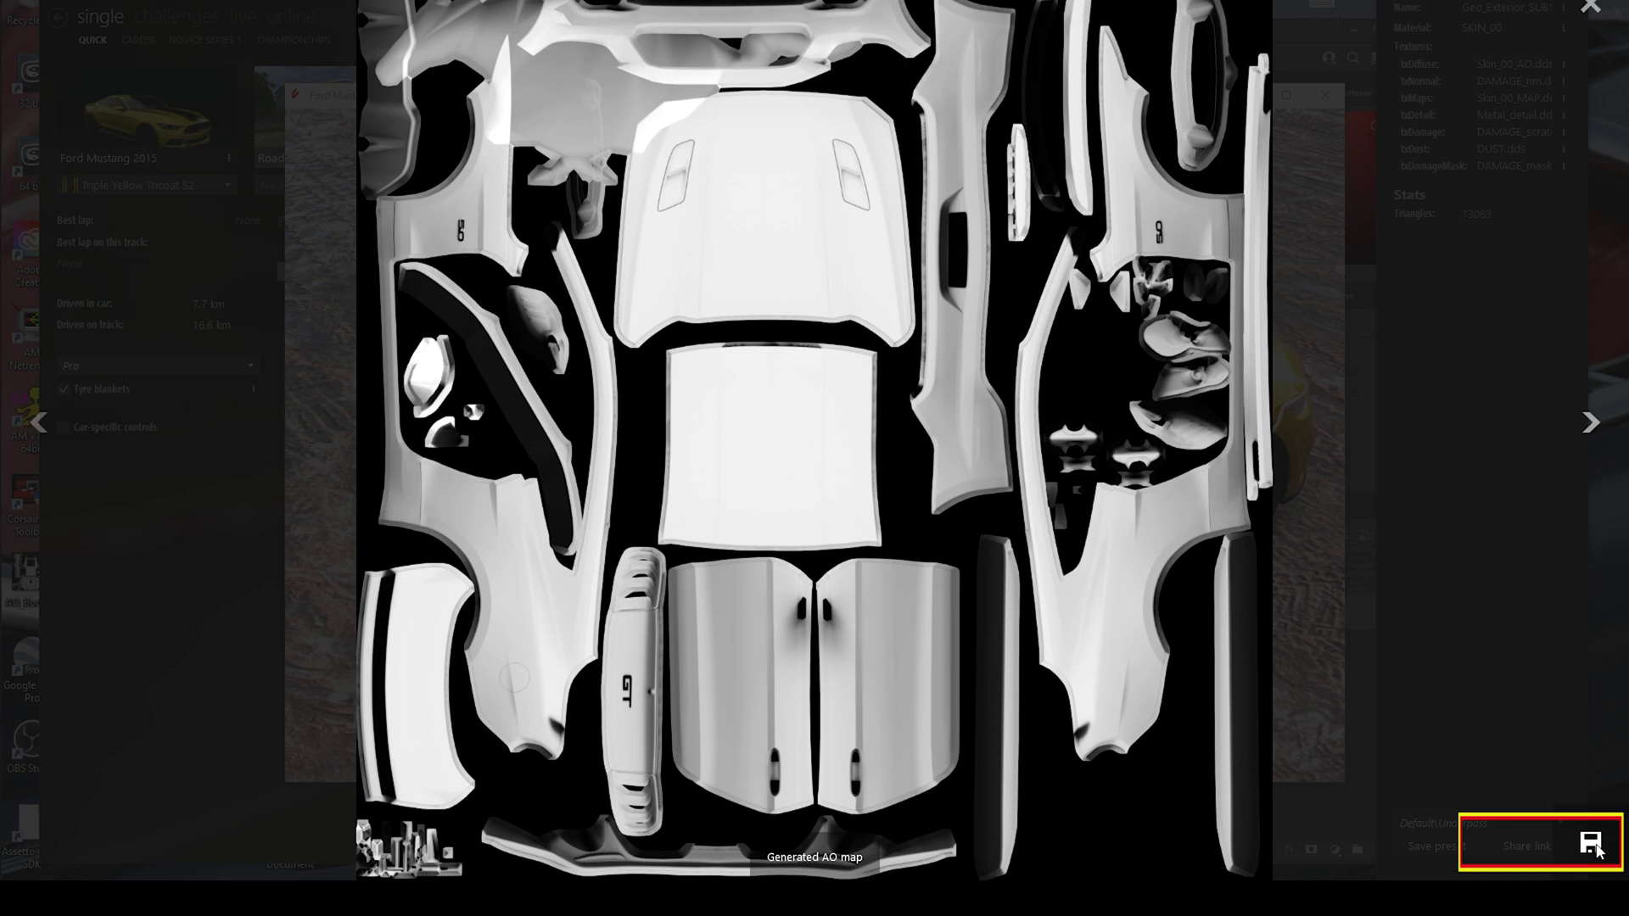
Export the AO map, creating a new folder named dmax inside the Mustang's skins folder.
{"action": "left_click", "coordinate": [1591, 844]}
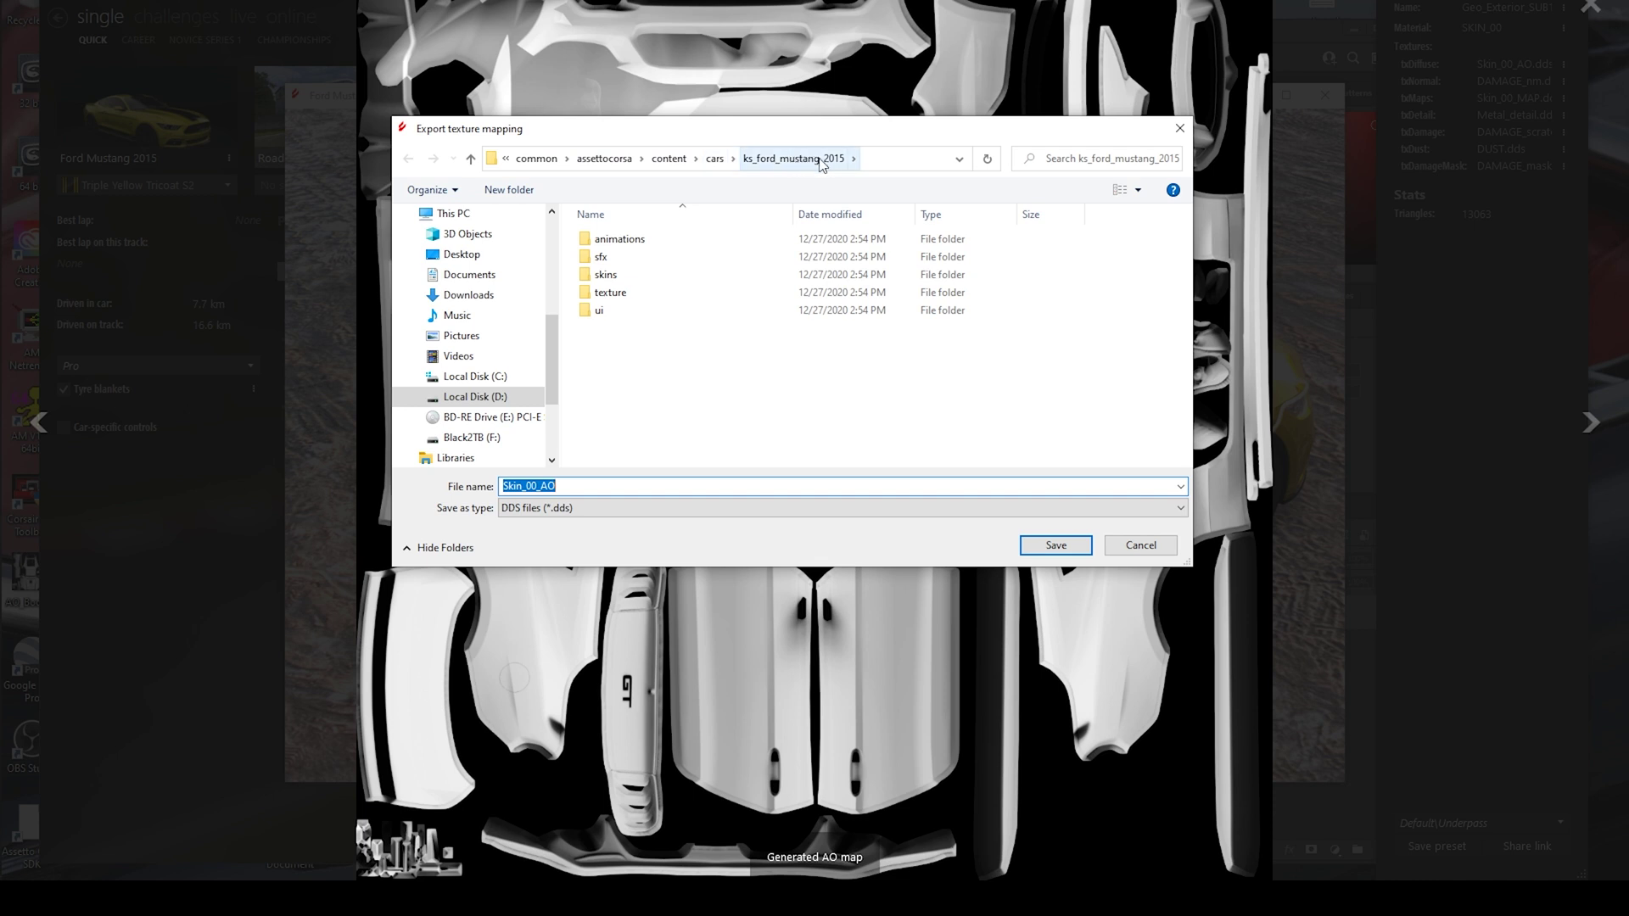
{"action": "left_click", "coordinate": [627, 281]}
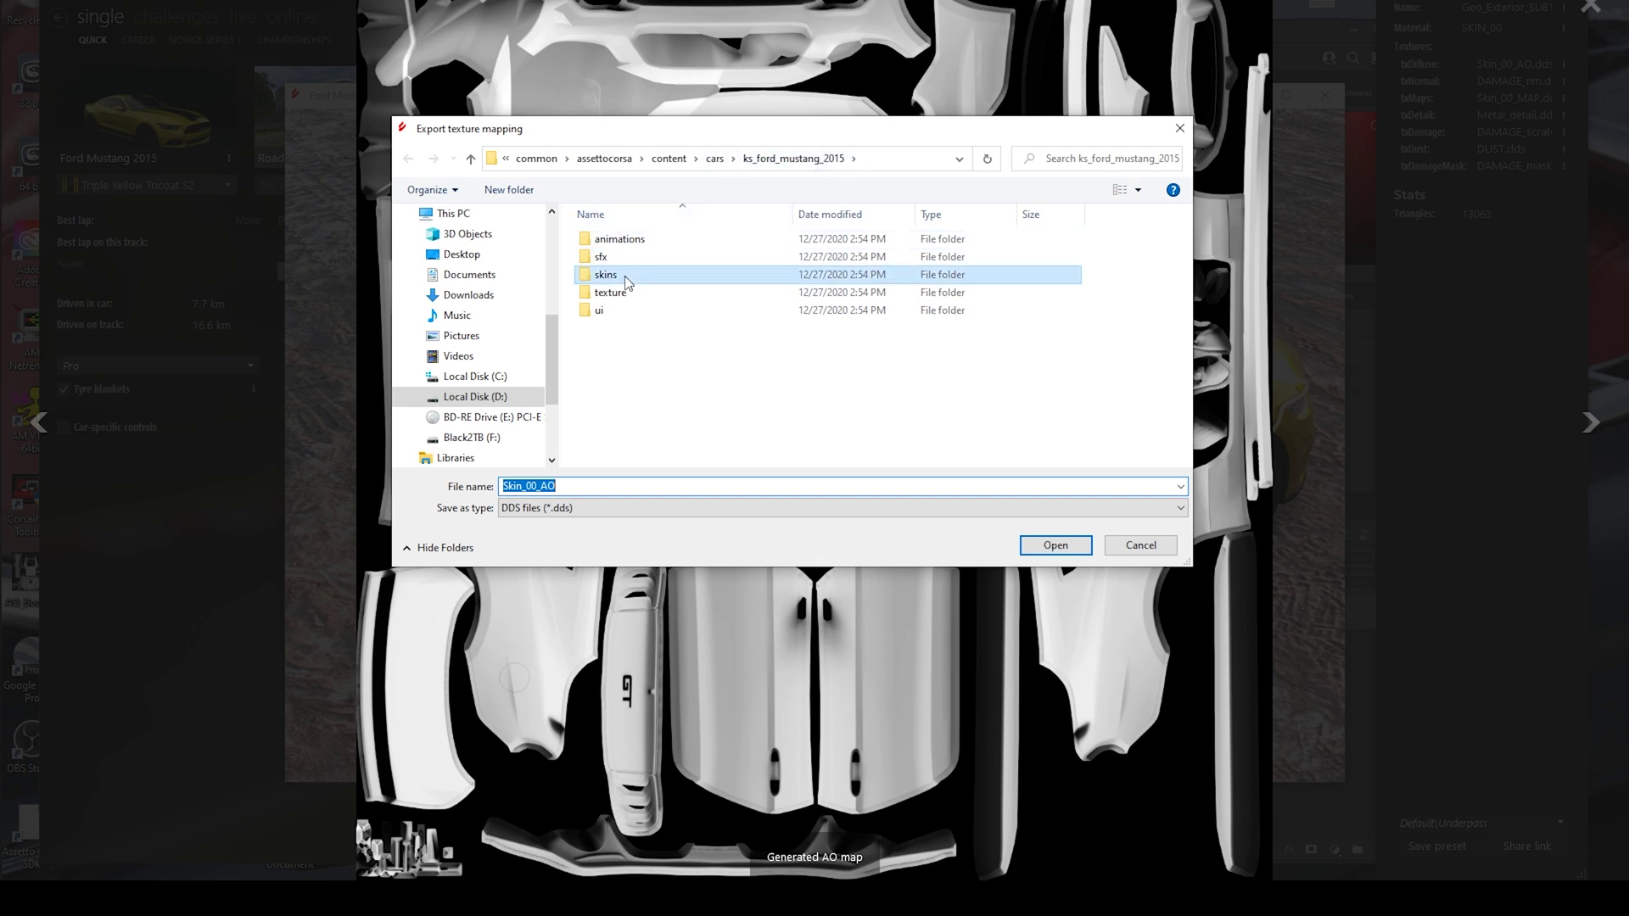
{"action": "double_click", "coordinate": [627, 281]}
{"action": "scroll", "coordinate": [703, 402], "scroll_direction": "down", "scroll_amount": 2}
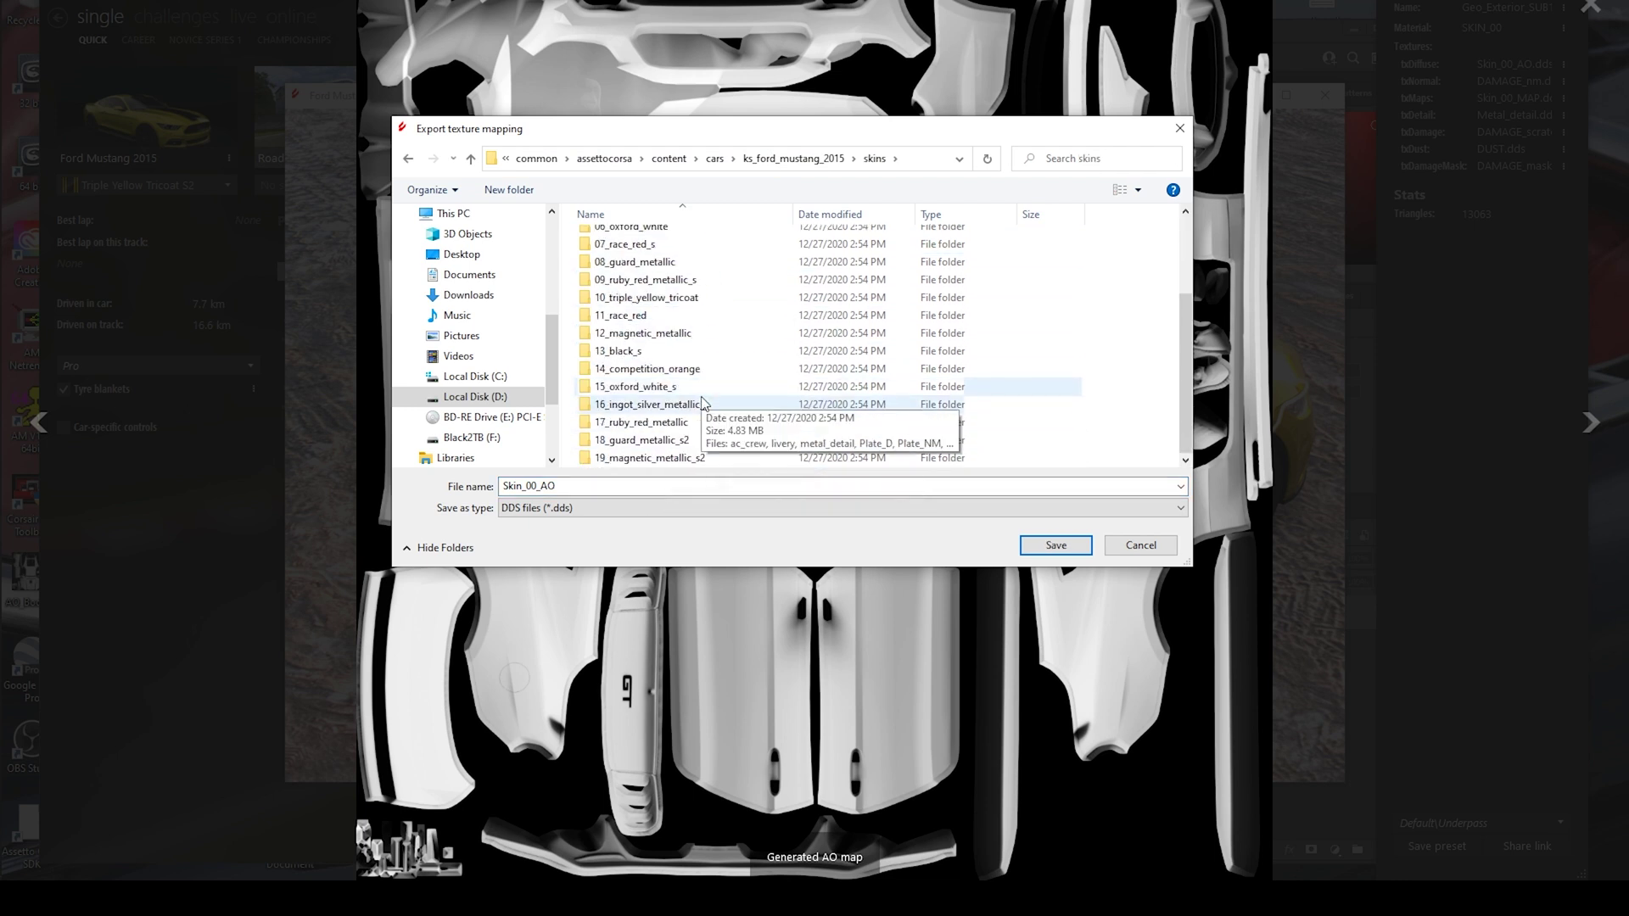
{"action": "scroll", "coordinate": [698, 395], "scroll_direction": "up", "scroll_amount": 2}
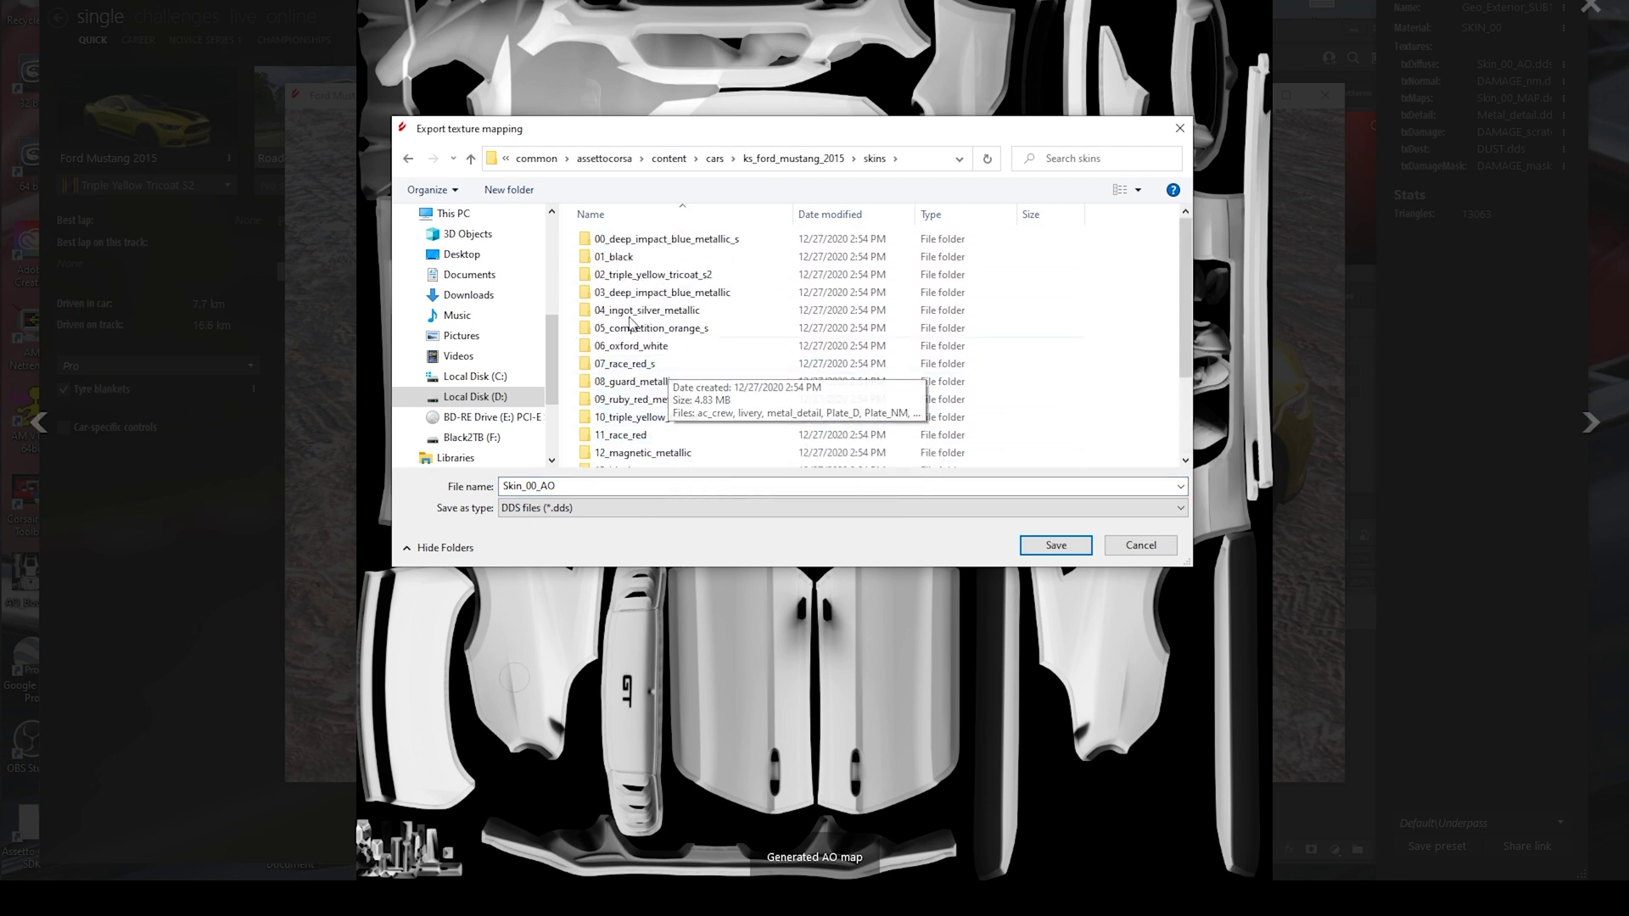
{"action": "left_click", "coordinate": [509, 189]}
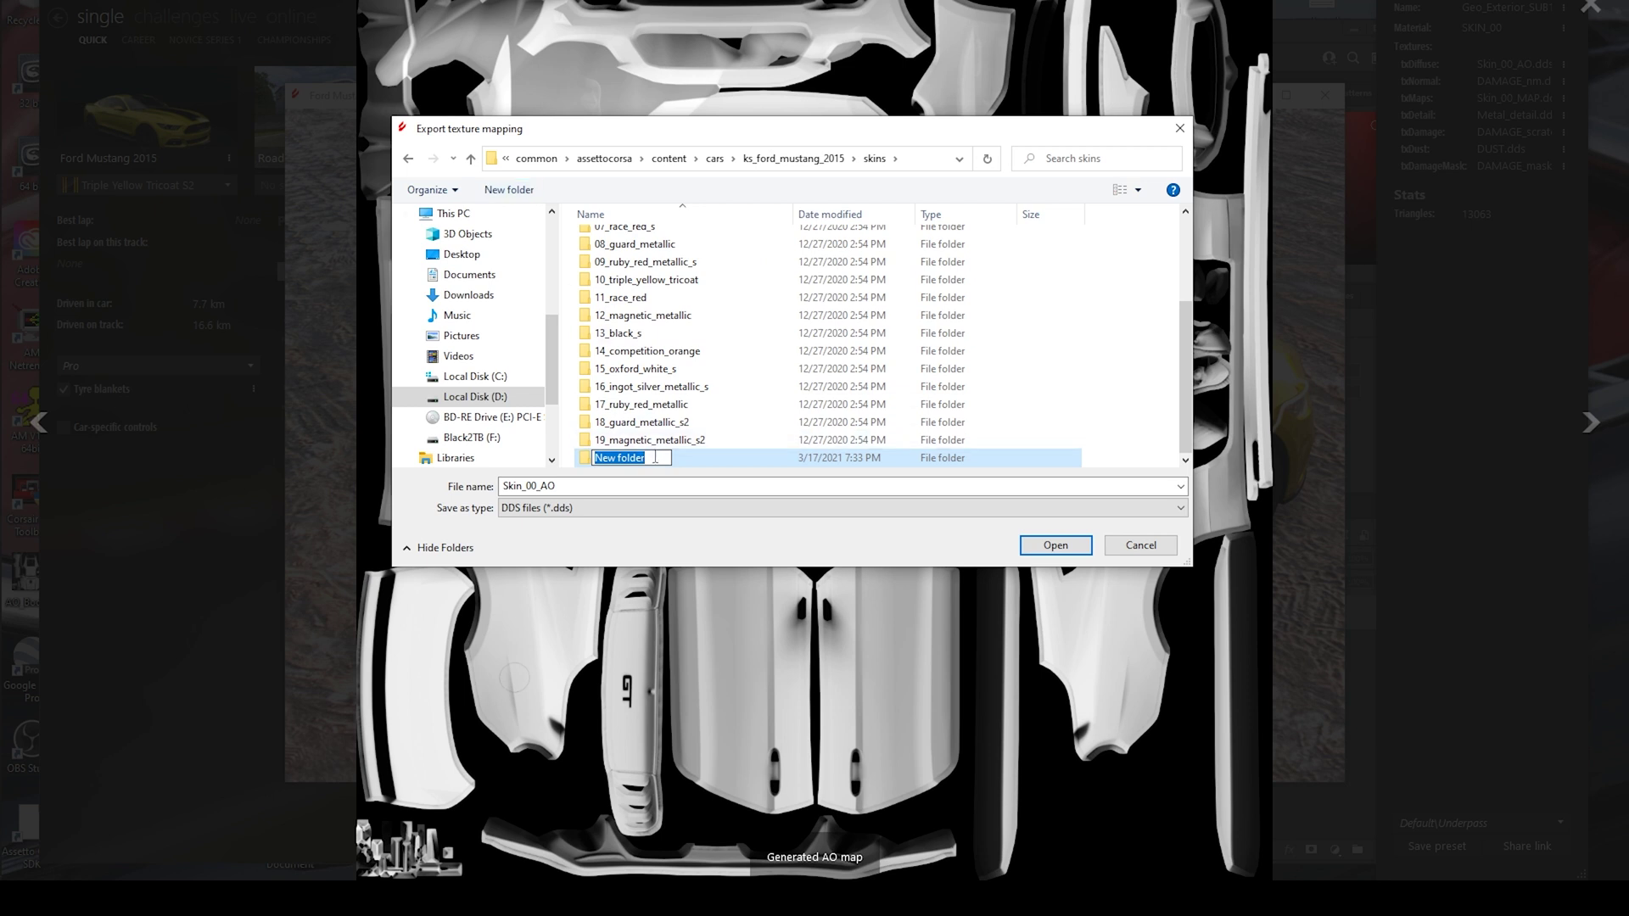
{"action": "type", "text": "dmax"}
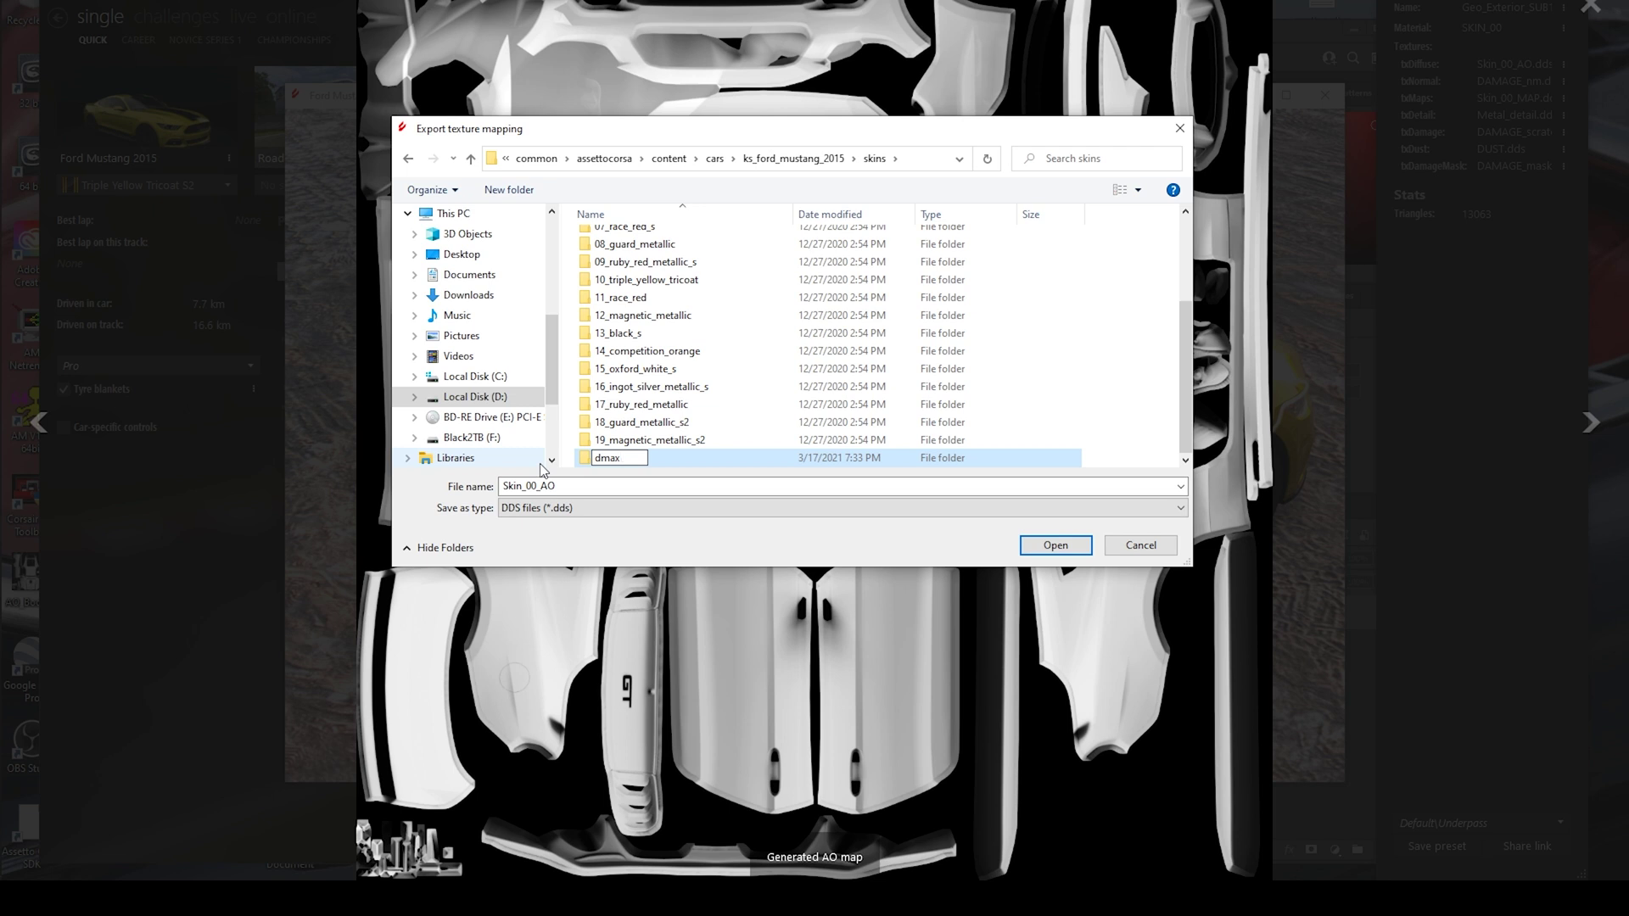
{"action": "key", "text": "Return"}
{"action": "key", "text": "Return"}
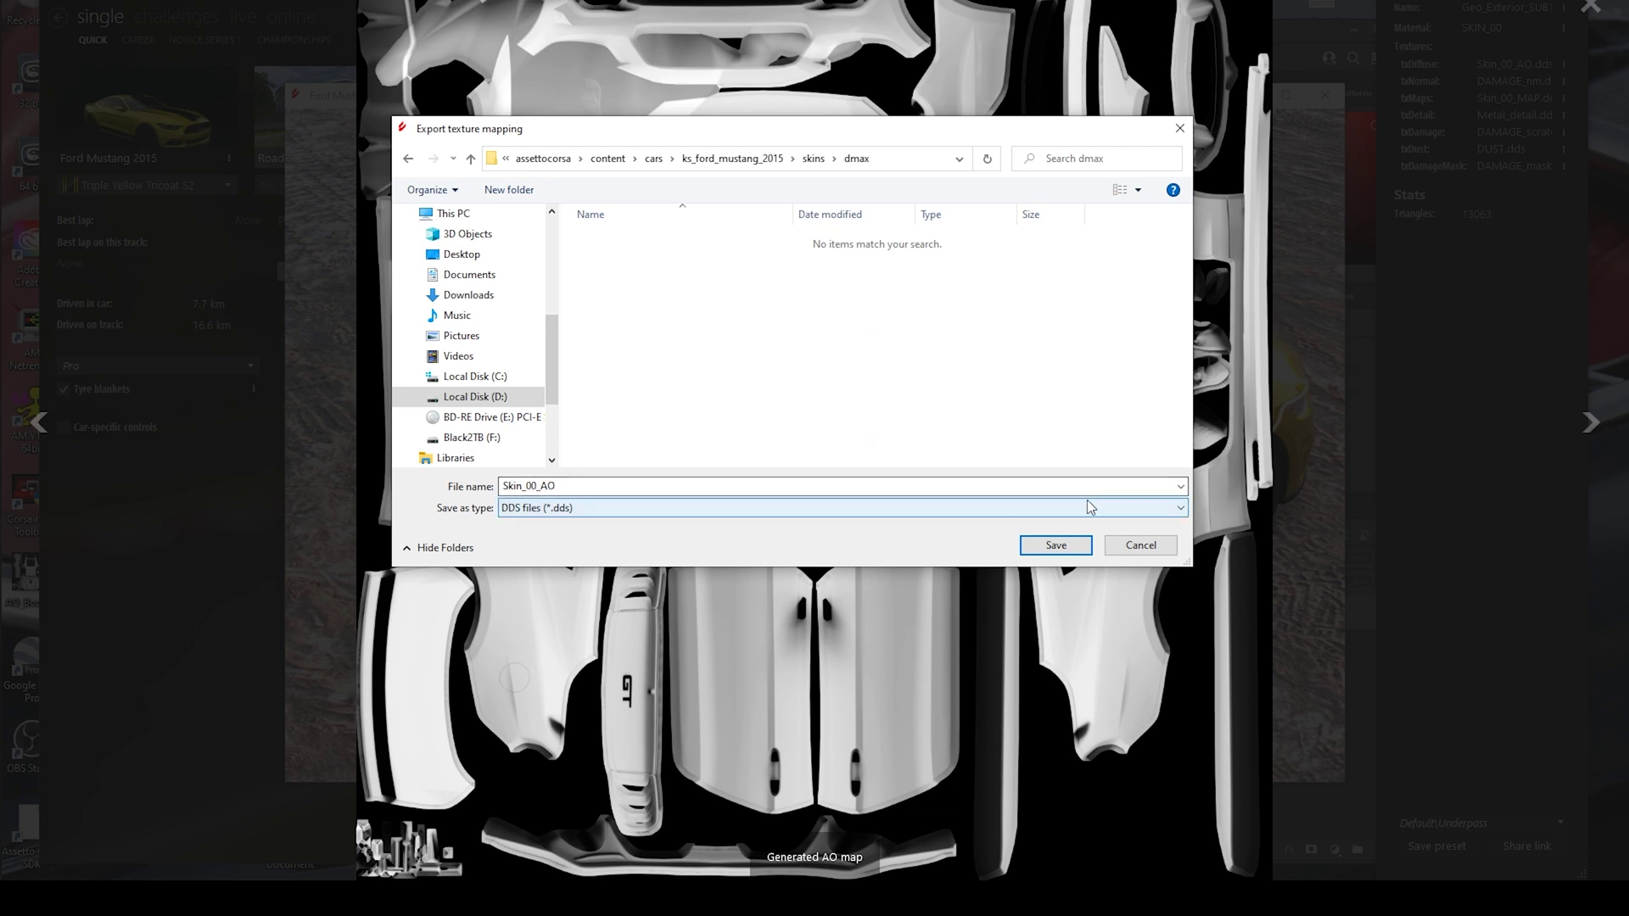
Save the AO map as Skin_00_AO in PNG format.
{"action": "left_click", "coordinate": [1181, 509]}
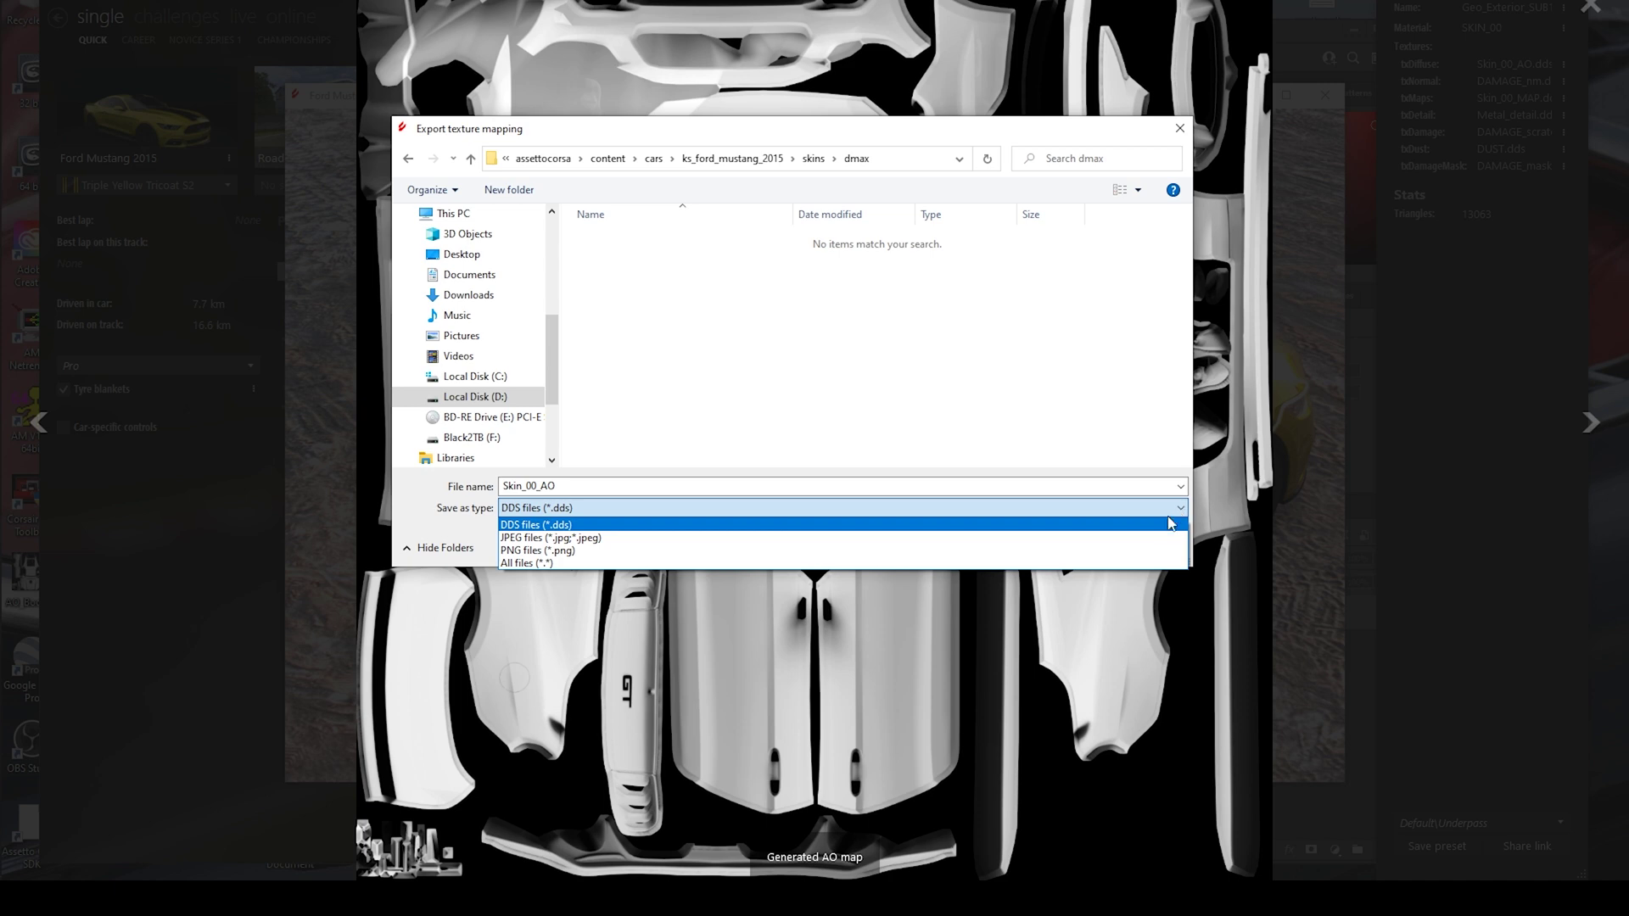
{"action": "left_click", "coordinate": [1154, 552]}
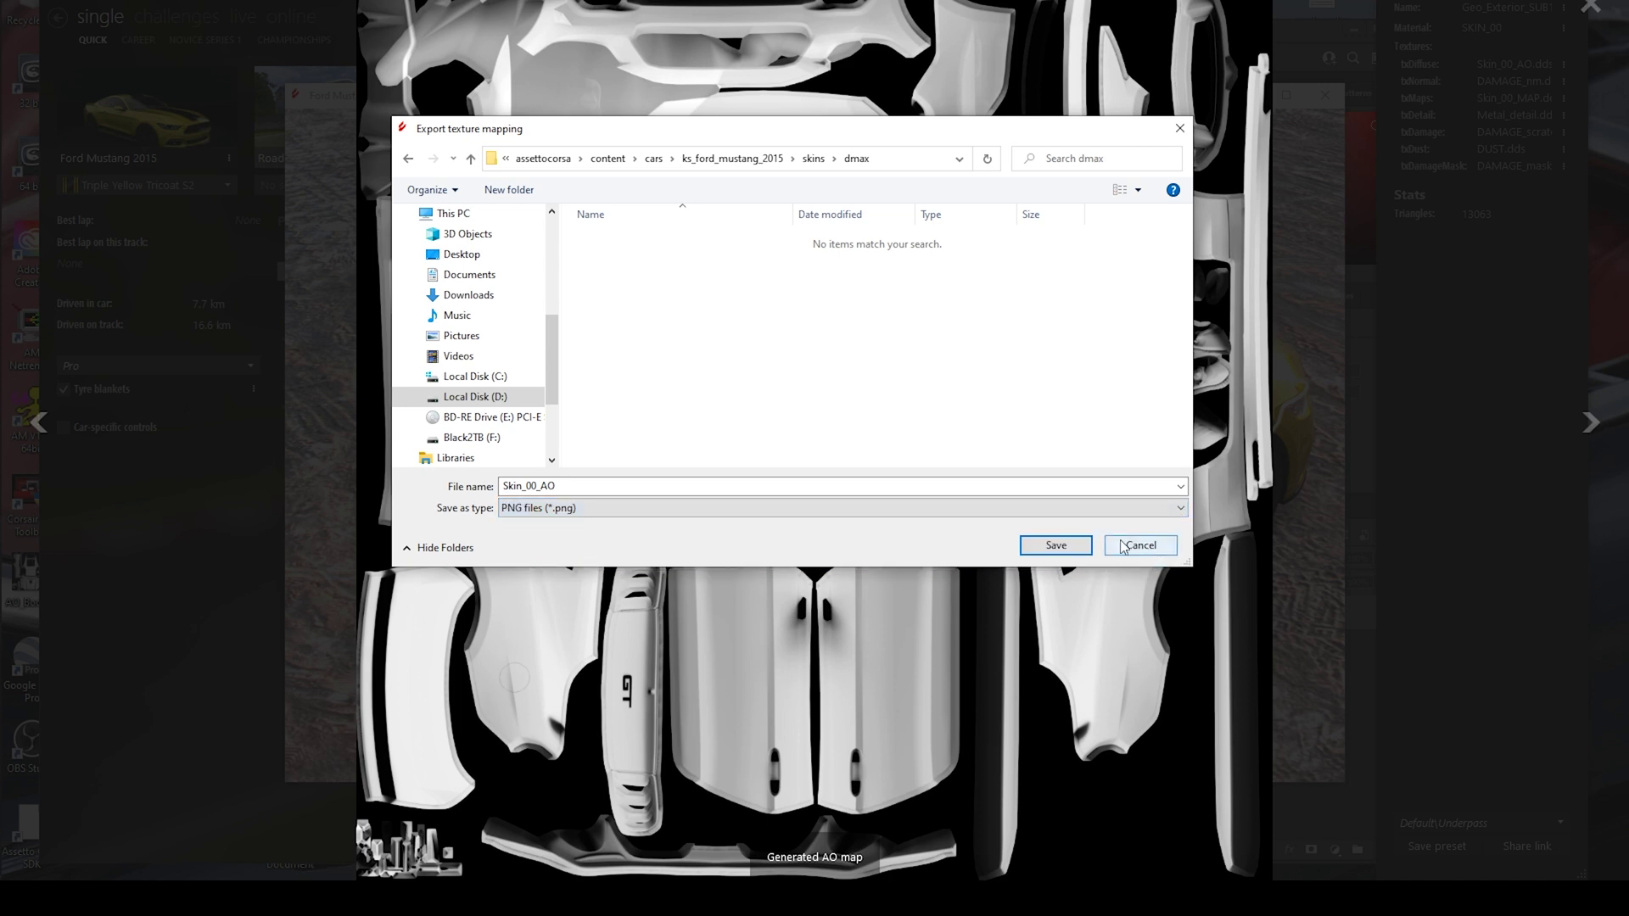
{"action": "left_click", "coordinate": [1061, 547]}
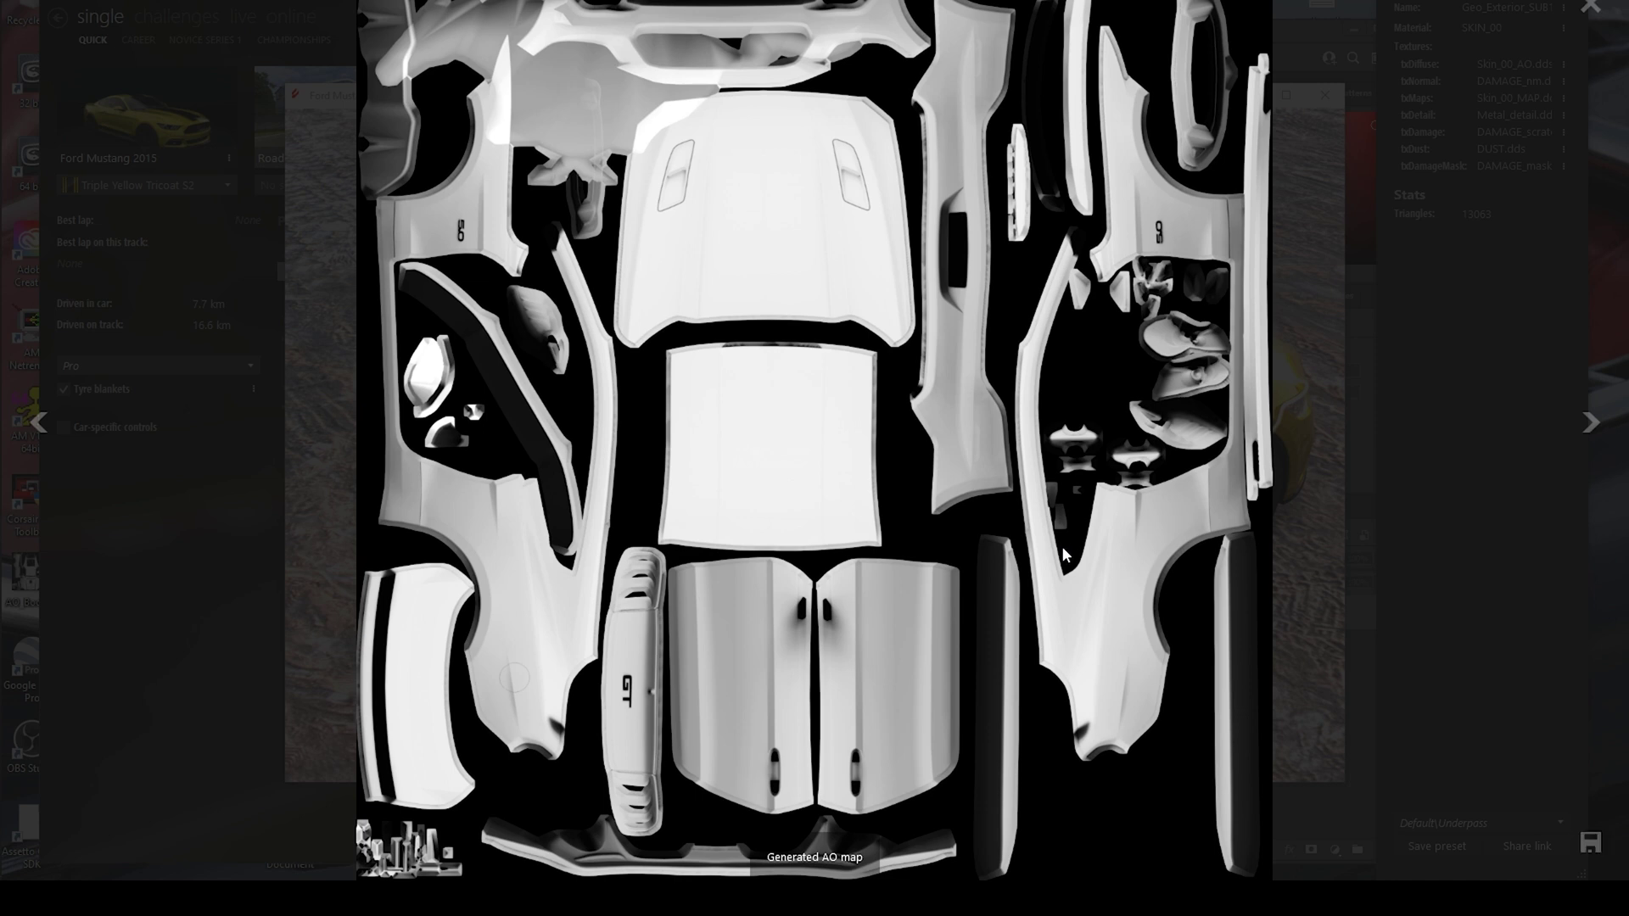
Close the AO map viewer and view the car's UV mapping at 2048×2048.
{"action": "key", "text": "alt+Tab"}
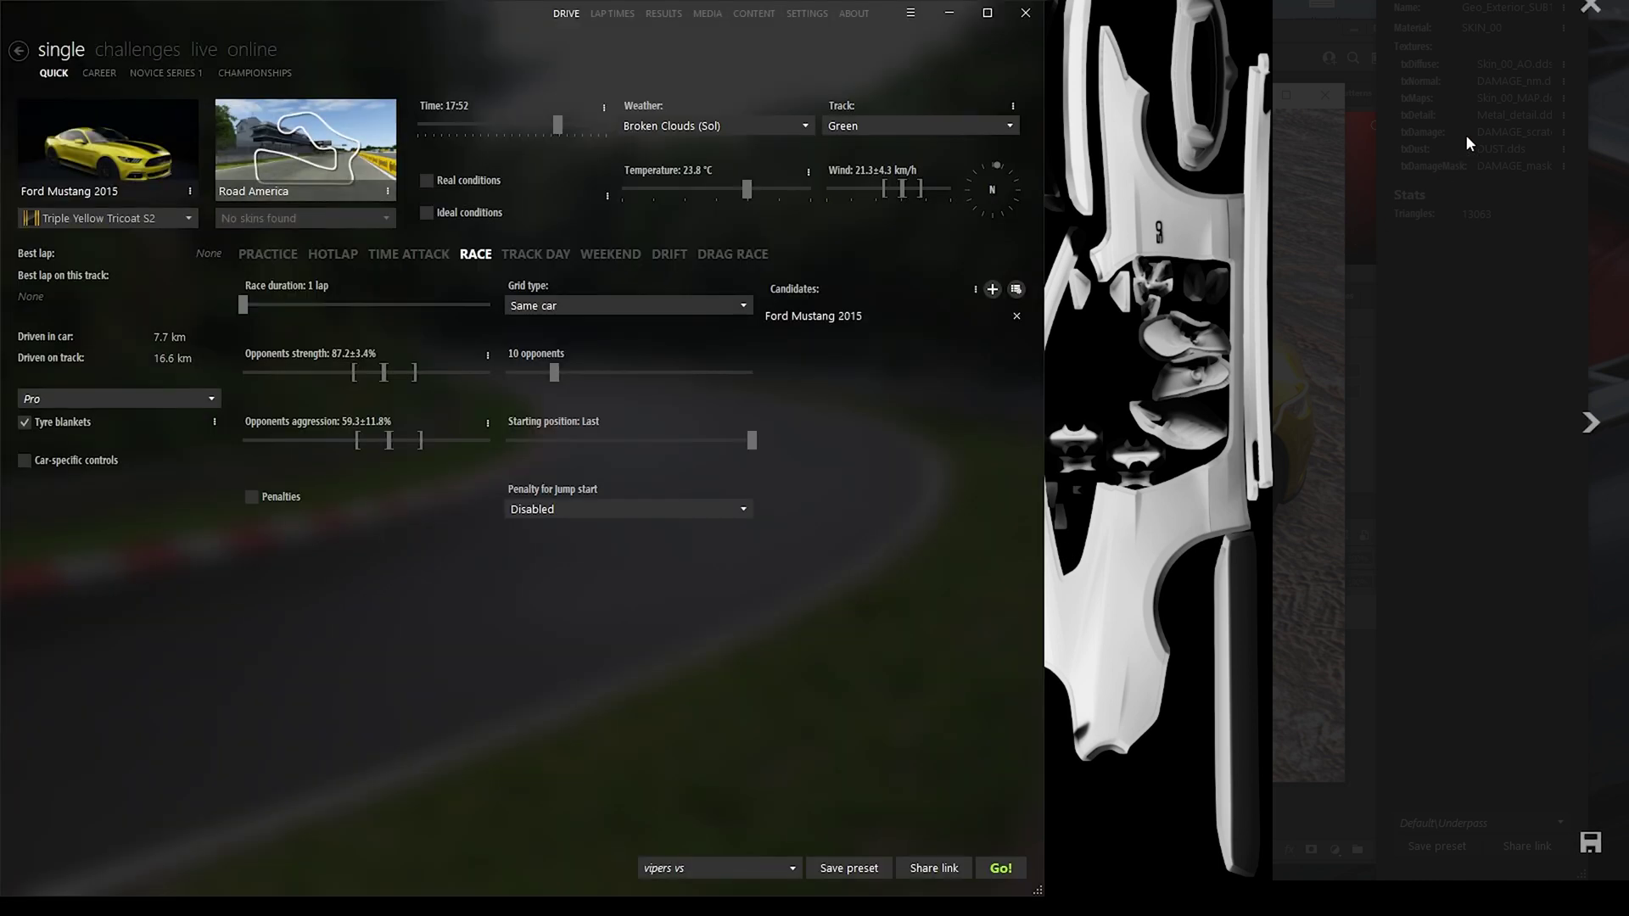
{"action": "left_click", "coordinate": [1588, 10]}
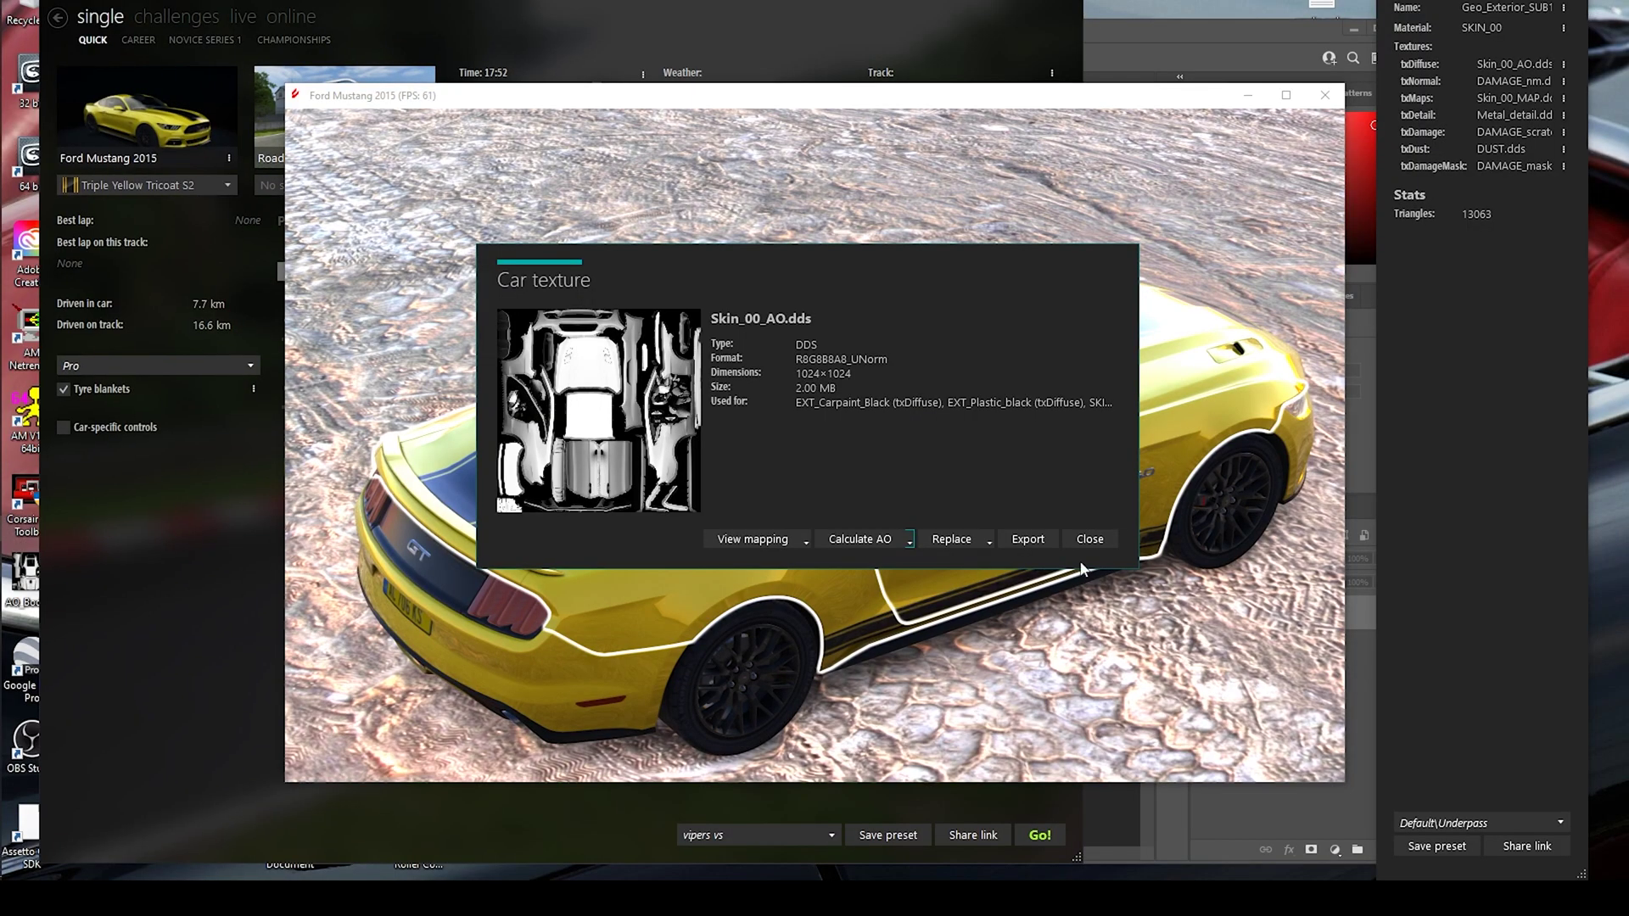
{"action": "left_click", "coordinate": [806, 542]}
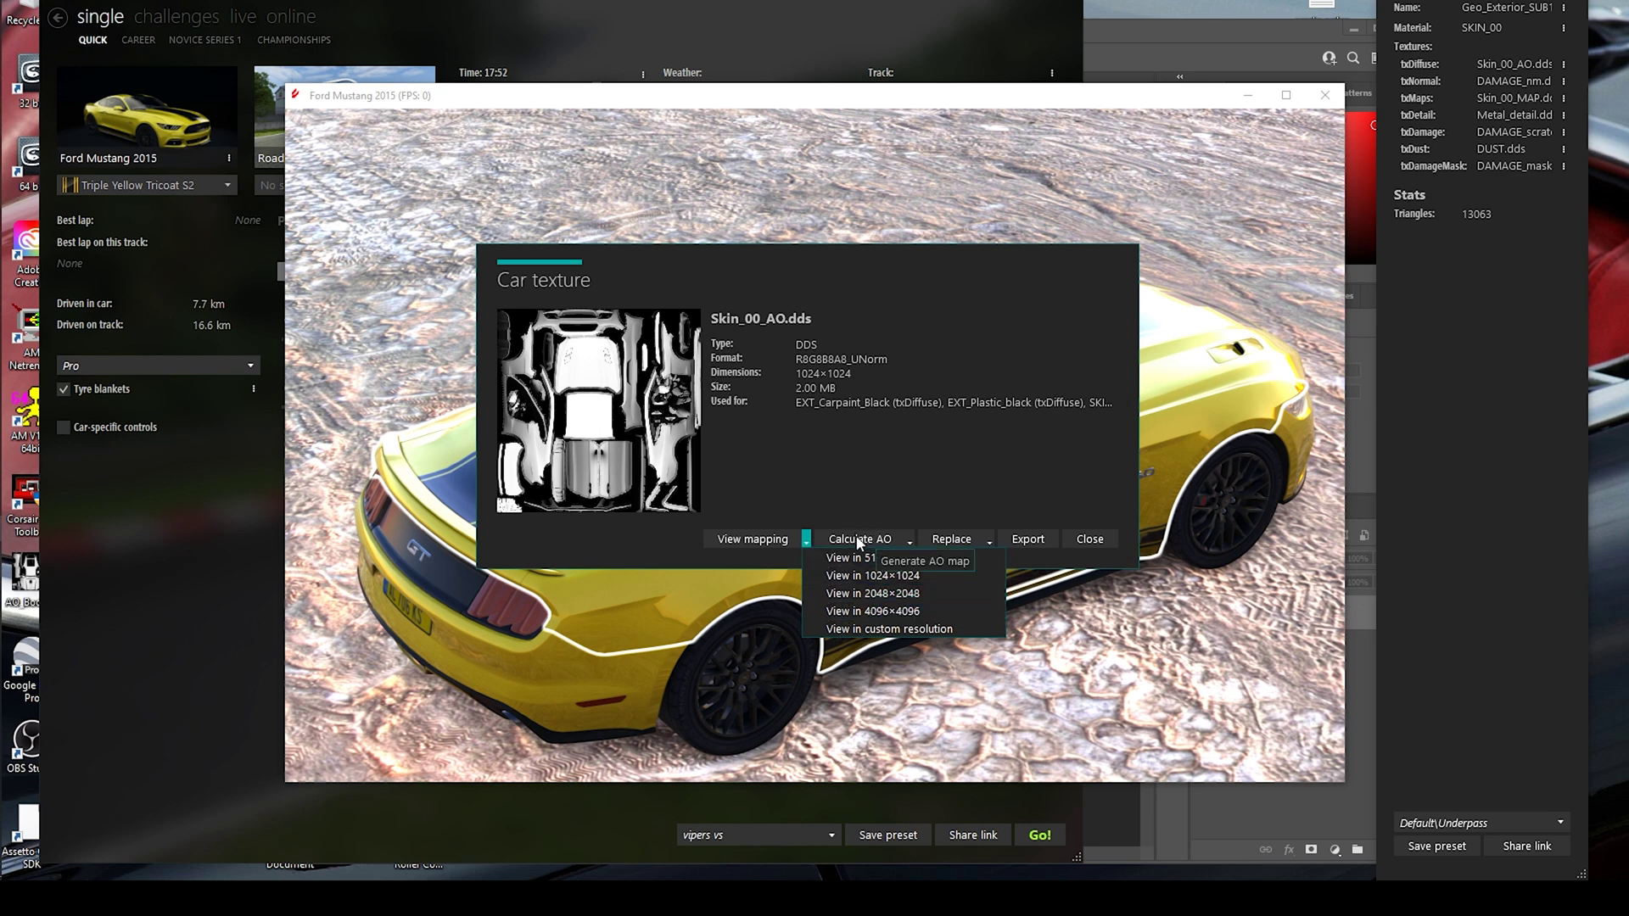
{"action": "left_click", "coordinate": [878, 595]}
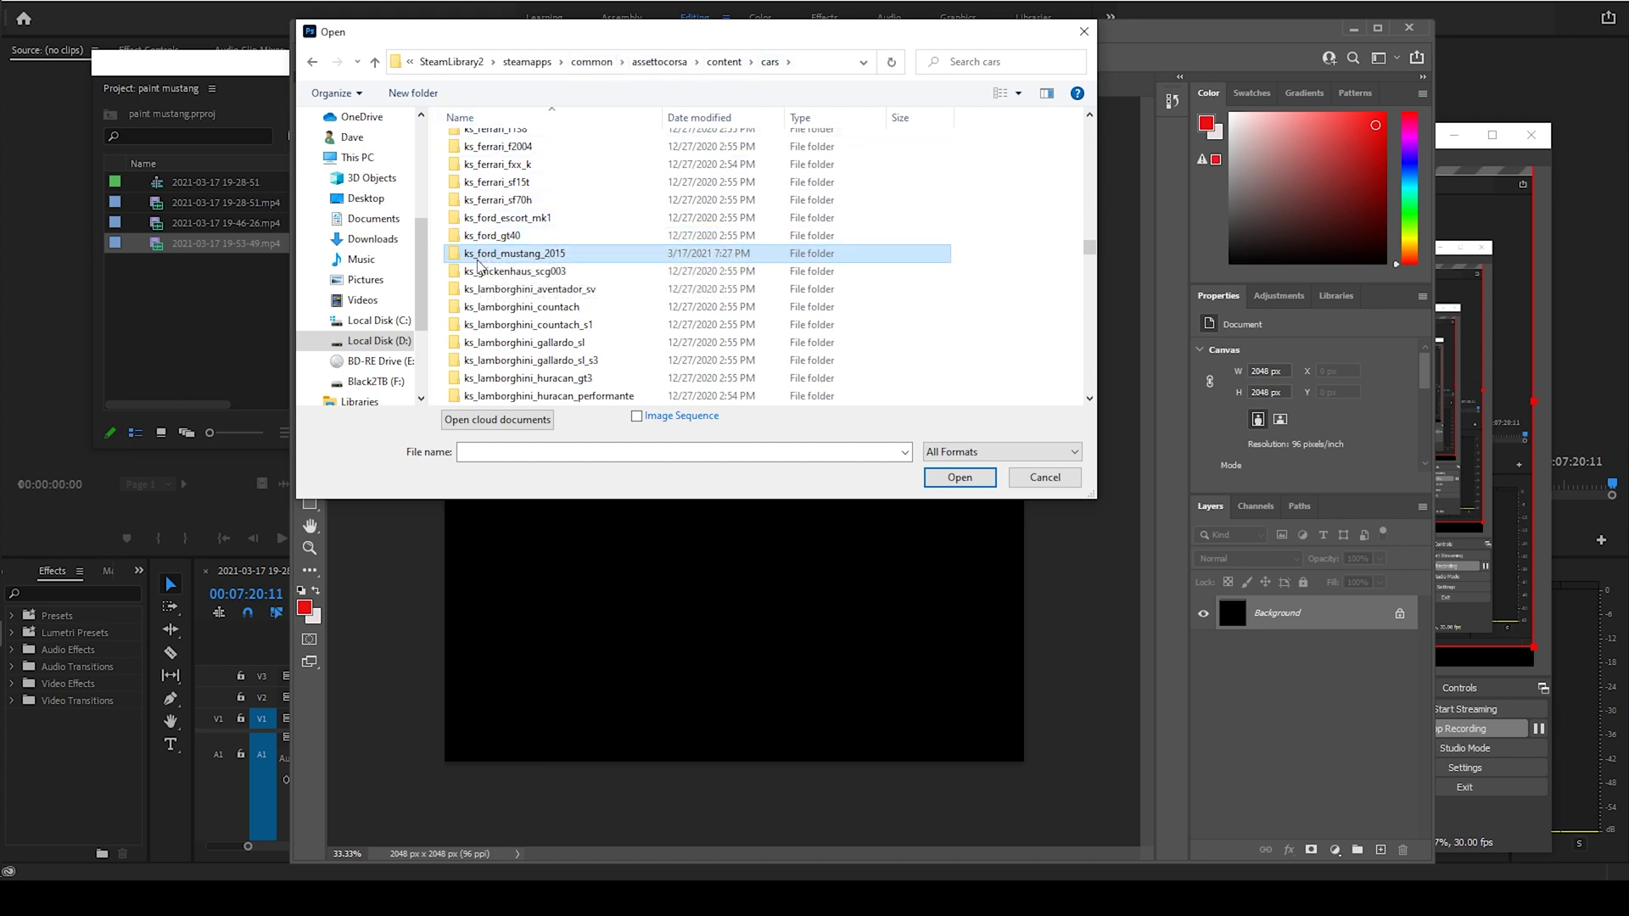
Open Skin_00_AO.png from ks_ford_mustang_2015 > skins > dmax in Photoshop.
{"action": "double_click", "coordinate": [487, 254]}
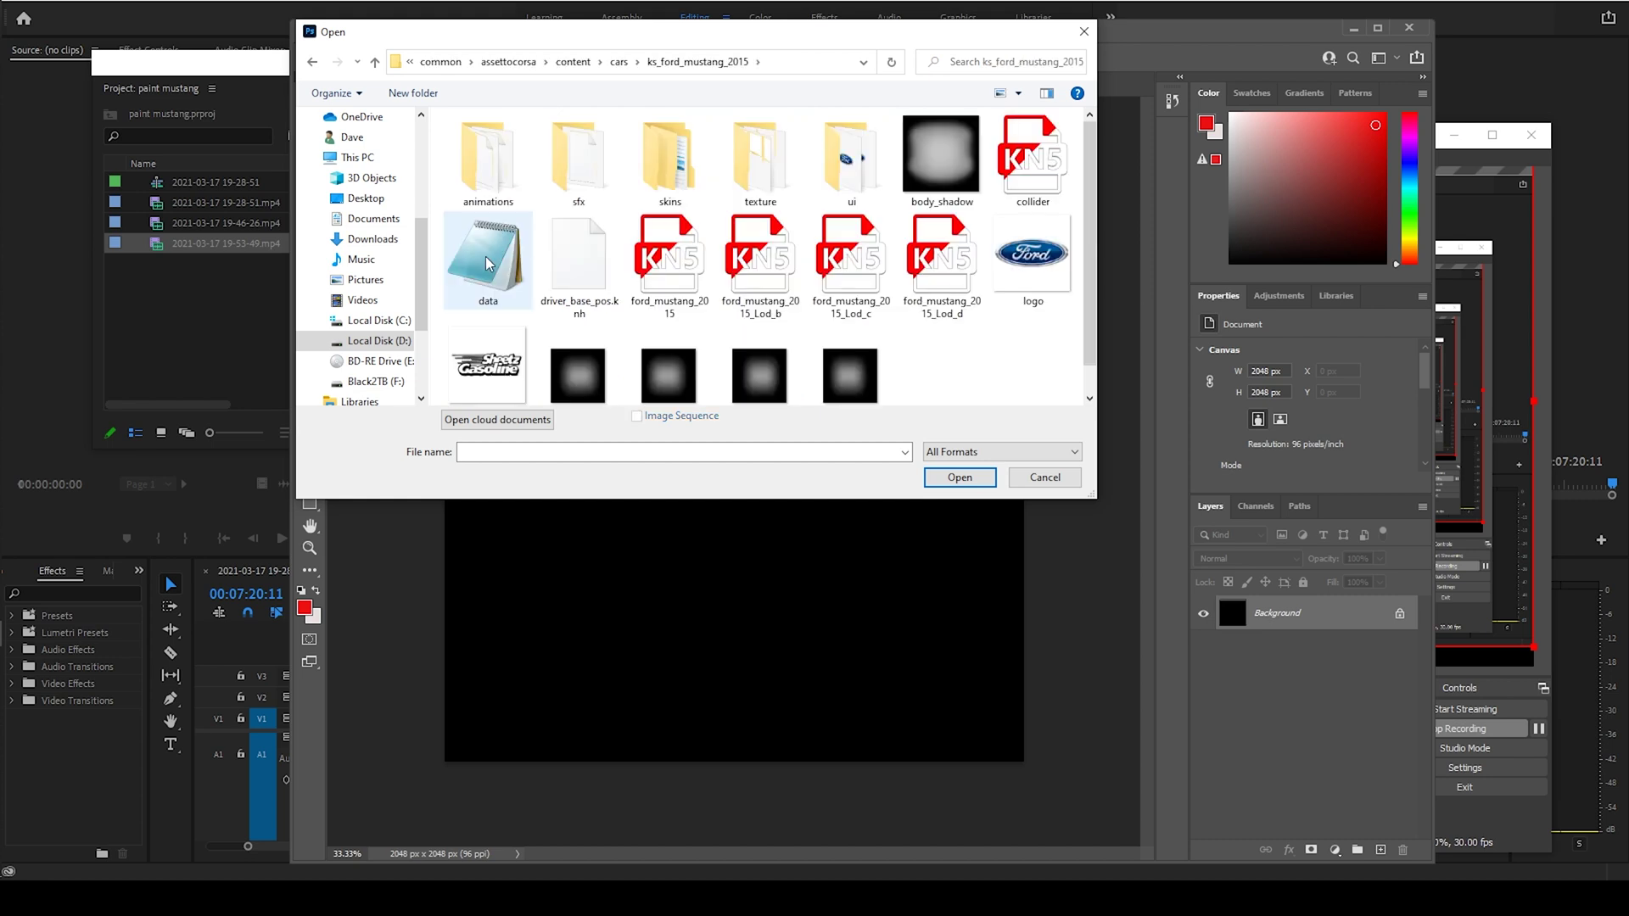
{"action": "double_click", "coordinate": [672, 161]}
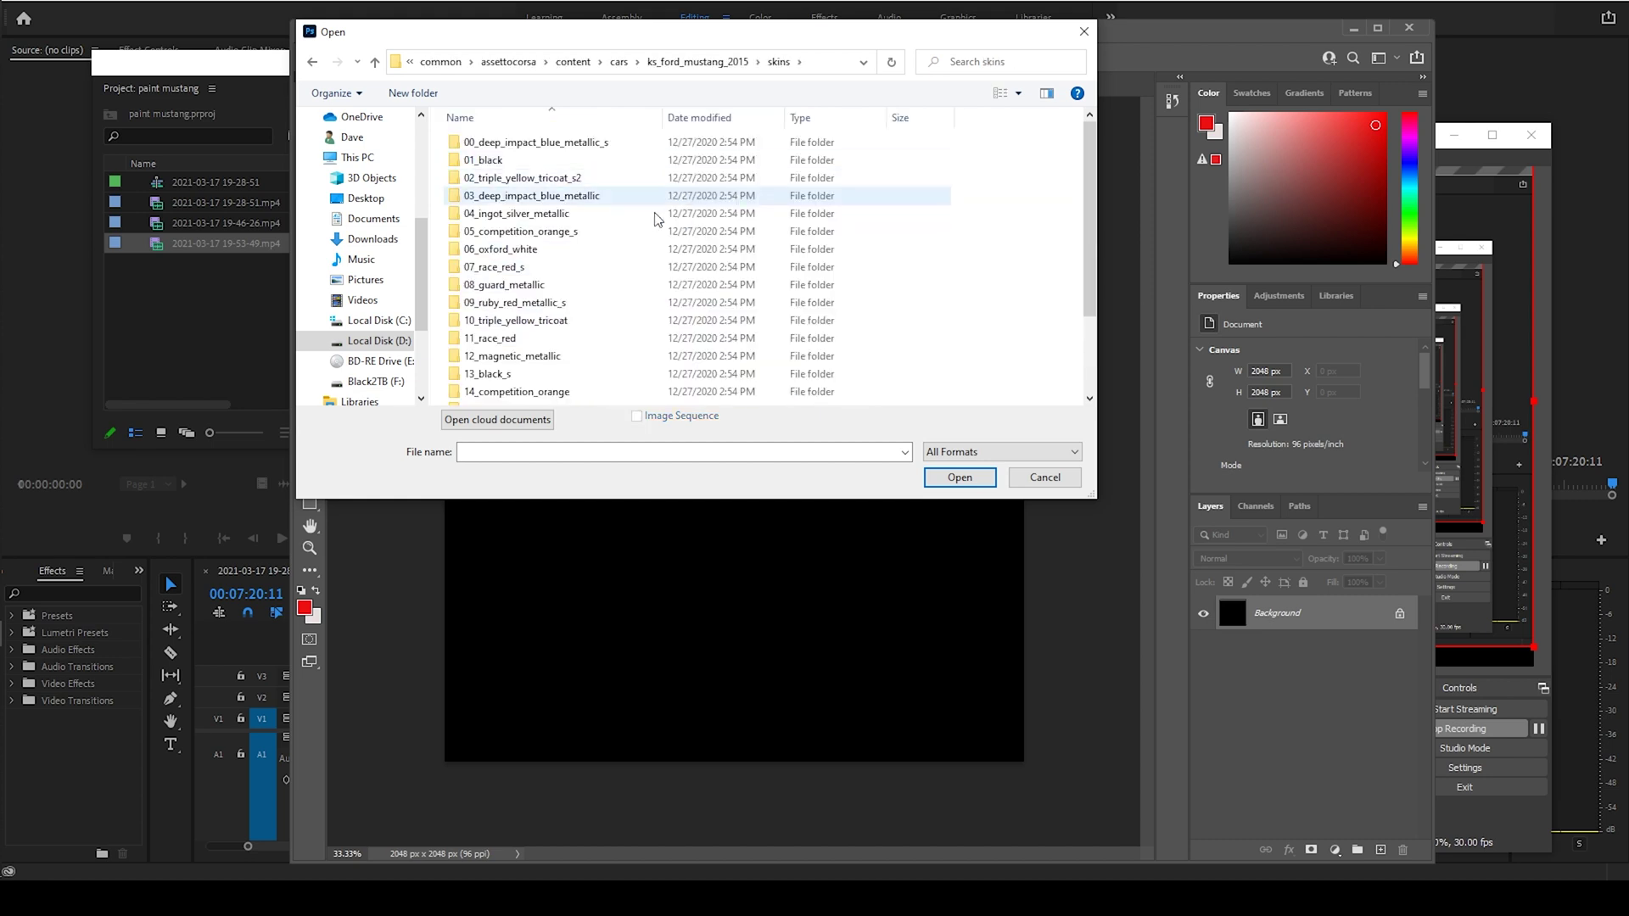
{"action": "scroll", "coordinate": [608, 350], "scroll_direction": "down", "scroll_amount": 2}
{"action": "double_click", "coordinate": [568, 396]}
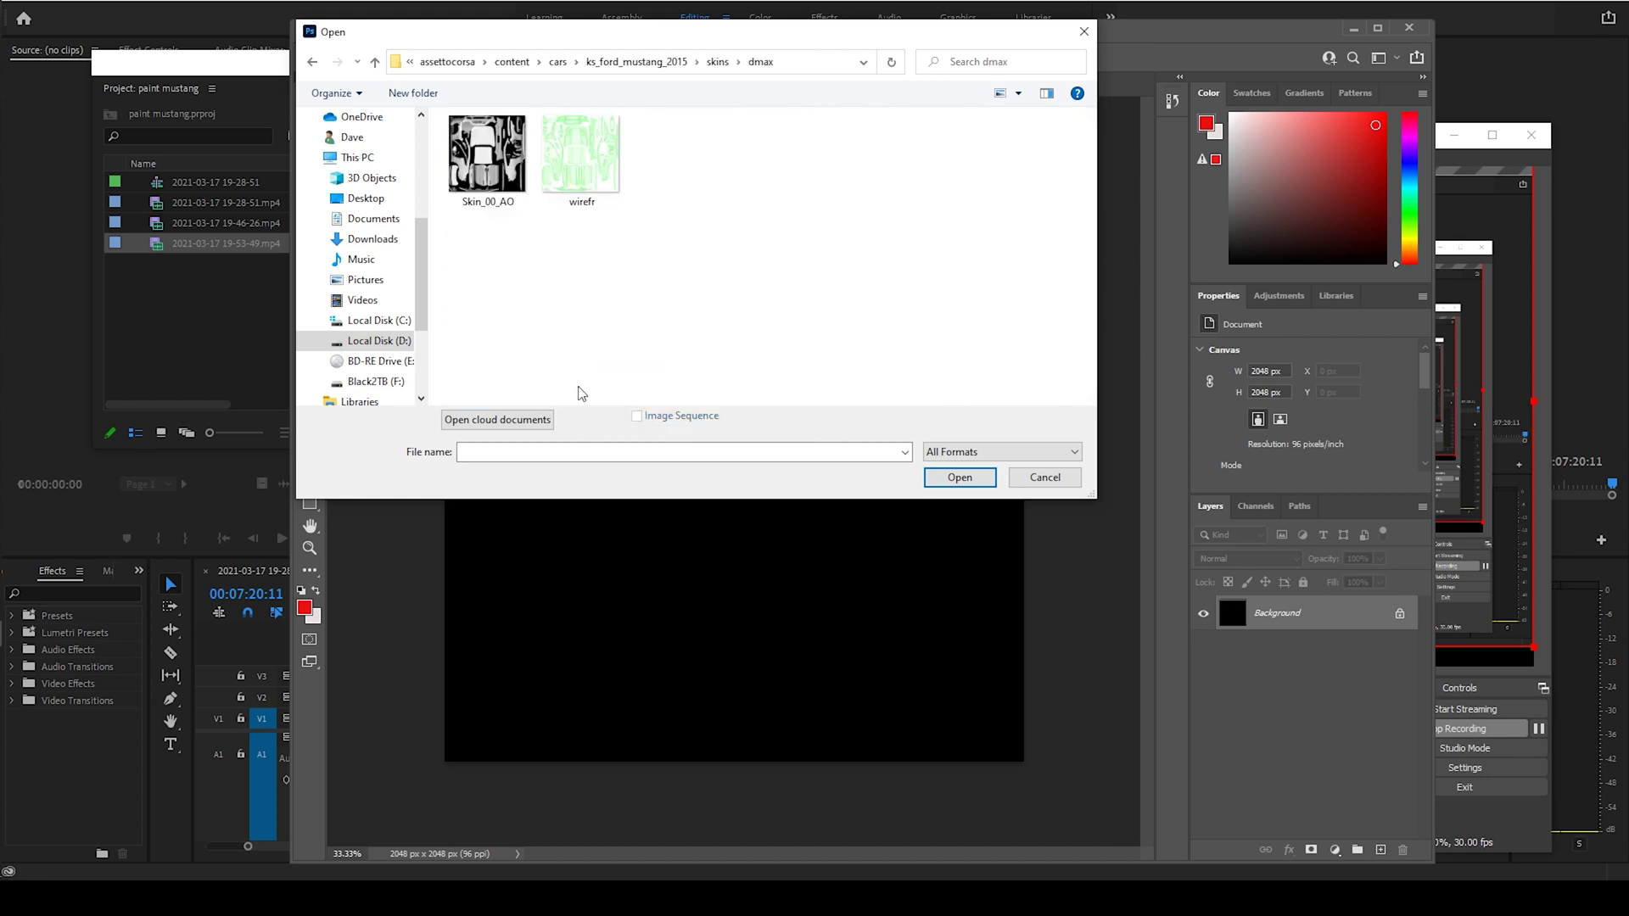
{"action": "left_click", "coordinate": [502, 167]}
{"action": "left_click", "coordinate": [960, 477]}
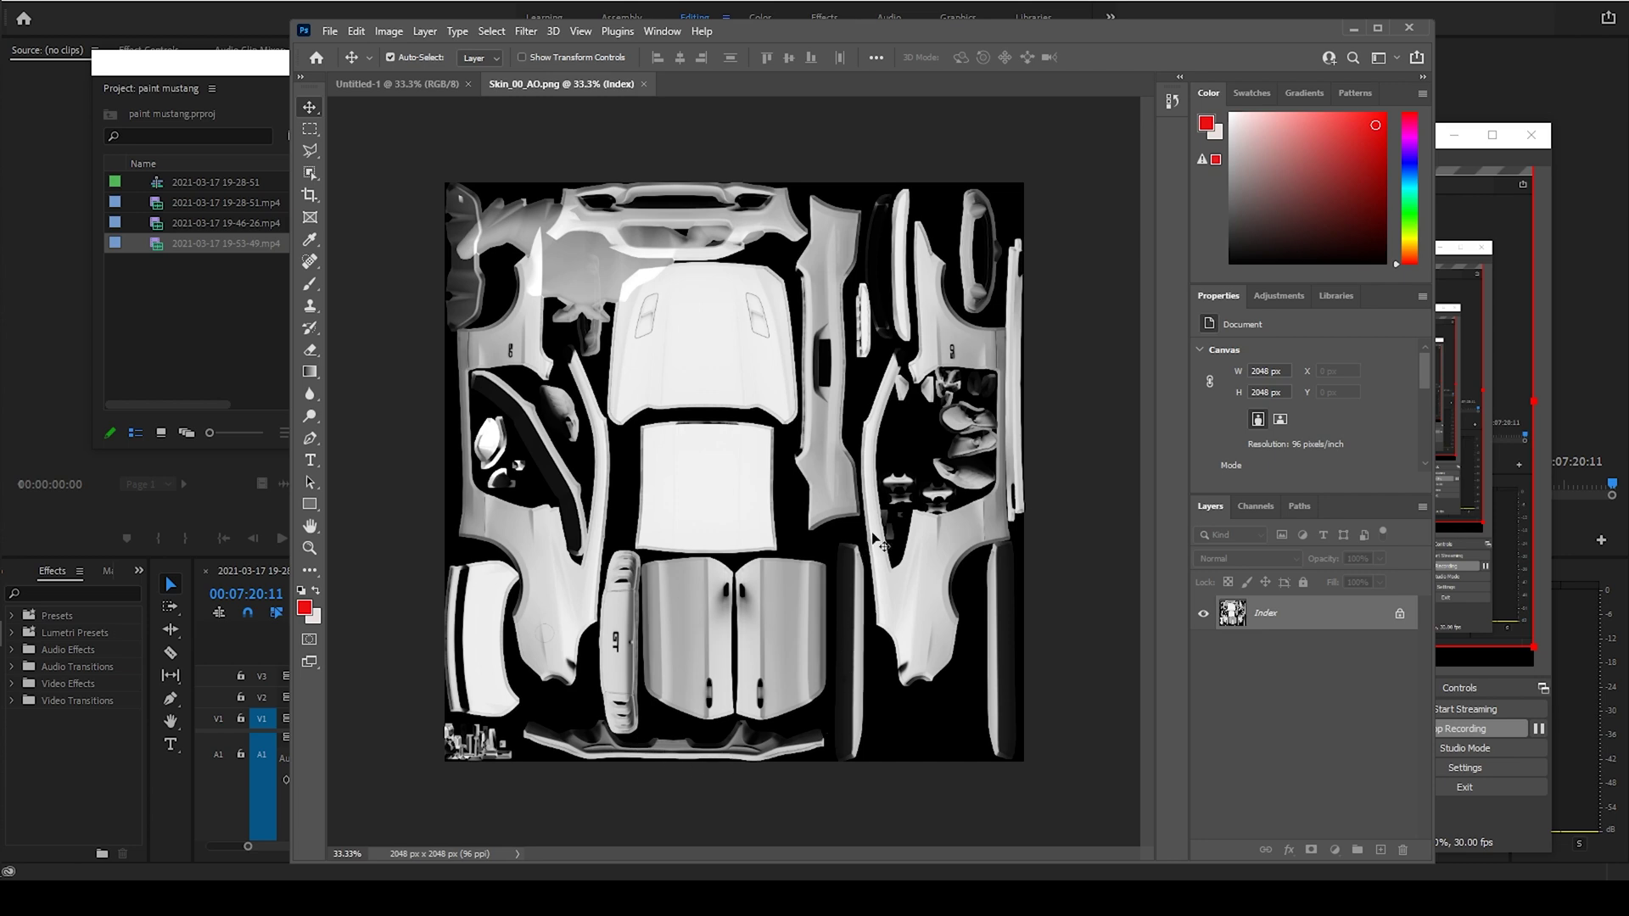
Select all of the AO map canvas and copy it.
{"action": "left_click", "coordinate": [491, 32]}
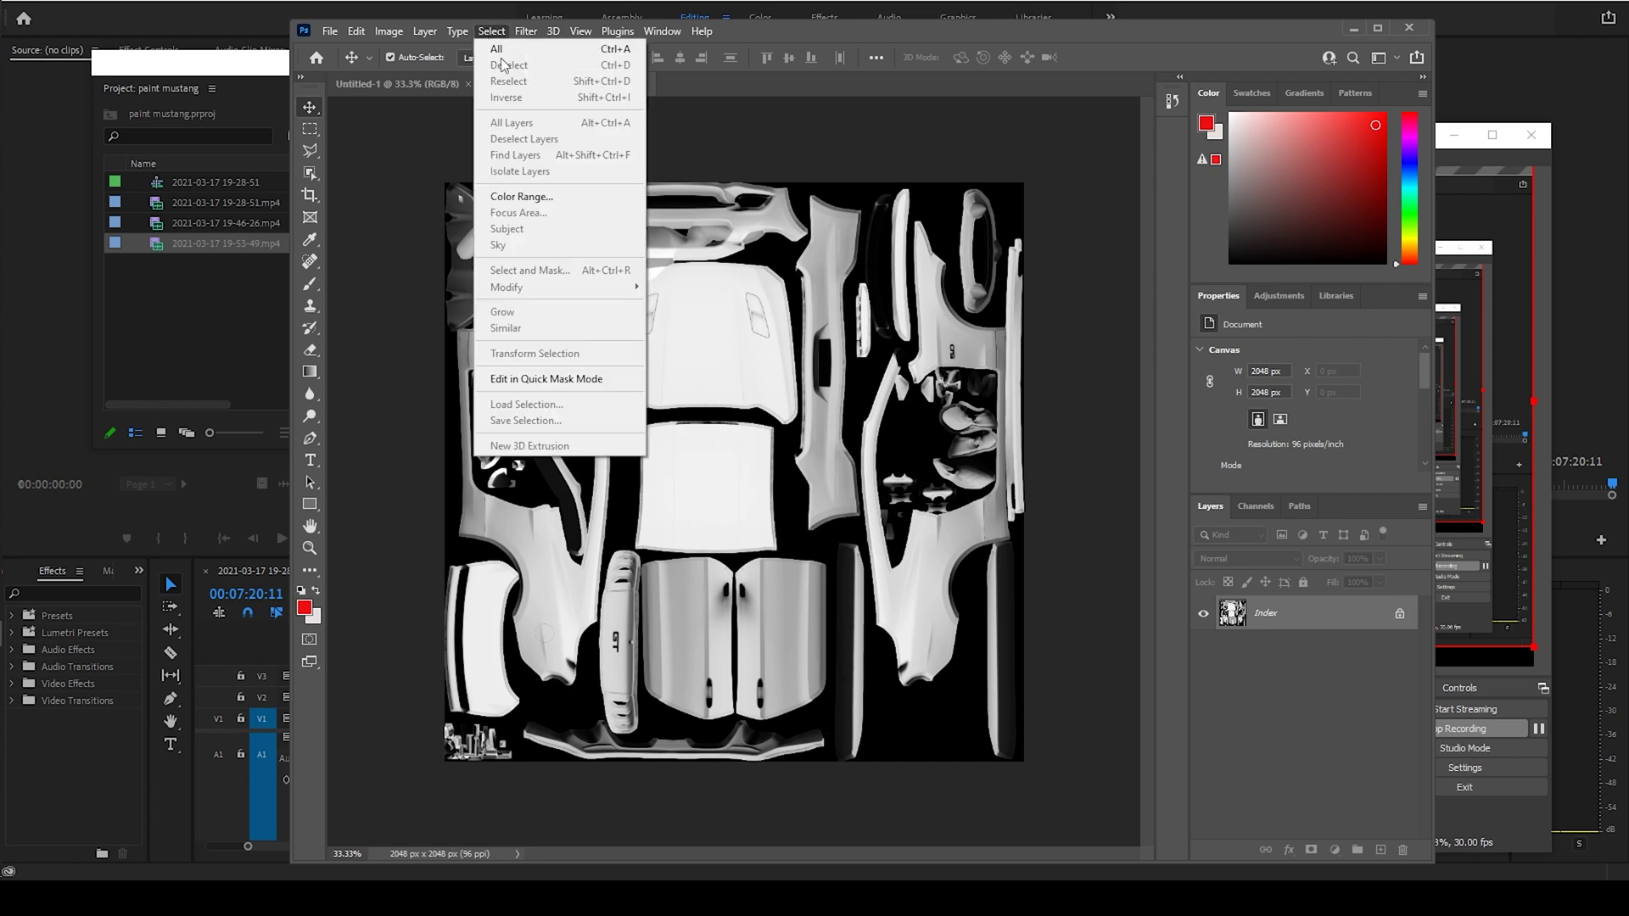
{"action": "left_click", "coordinate": [499, 49]}
{"action": "left_click", "coordinate": [357, 31]}
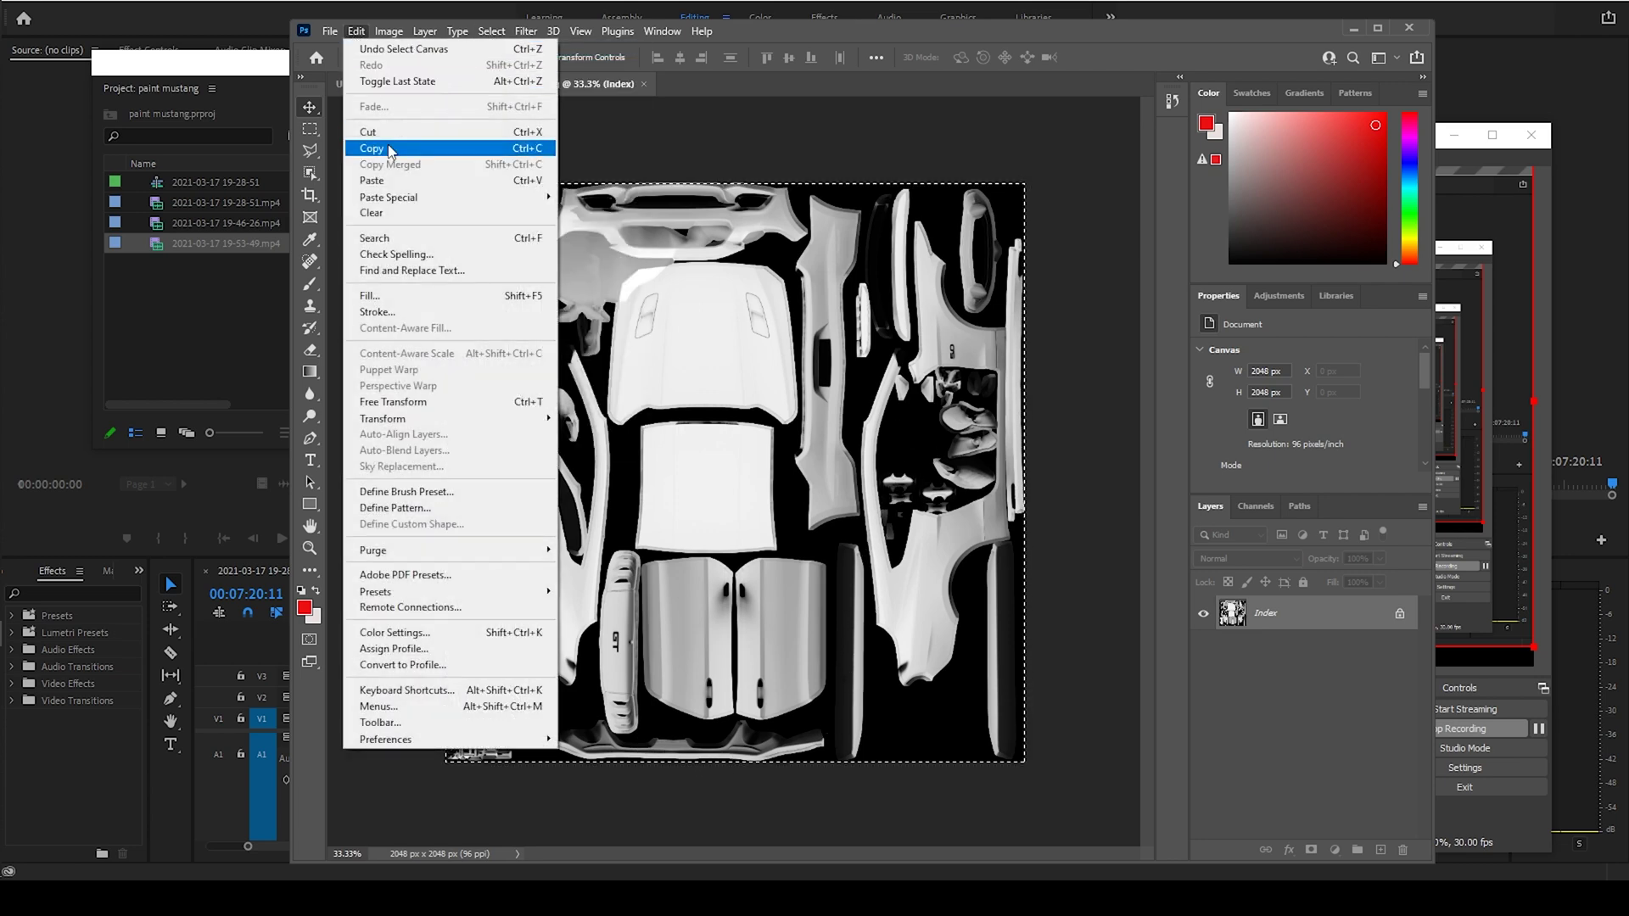
{"action": "left_click", "coordinate": [390, 151]}
Paste it into a new 2048×2048 Clipboard-preset document and close the original Skin_00_AO.png.
{"action": "left_click", "coordinate": [330, 32]}
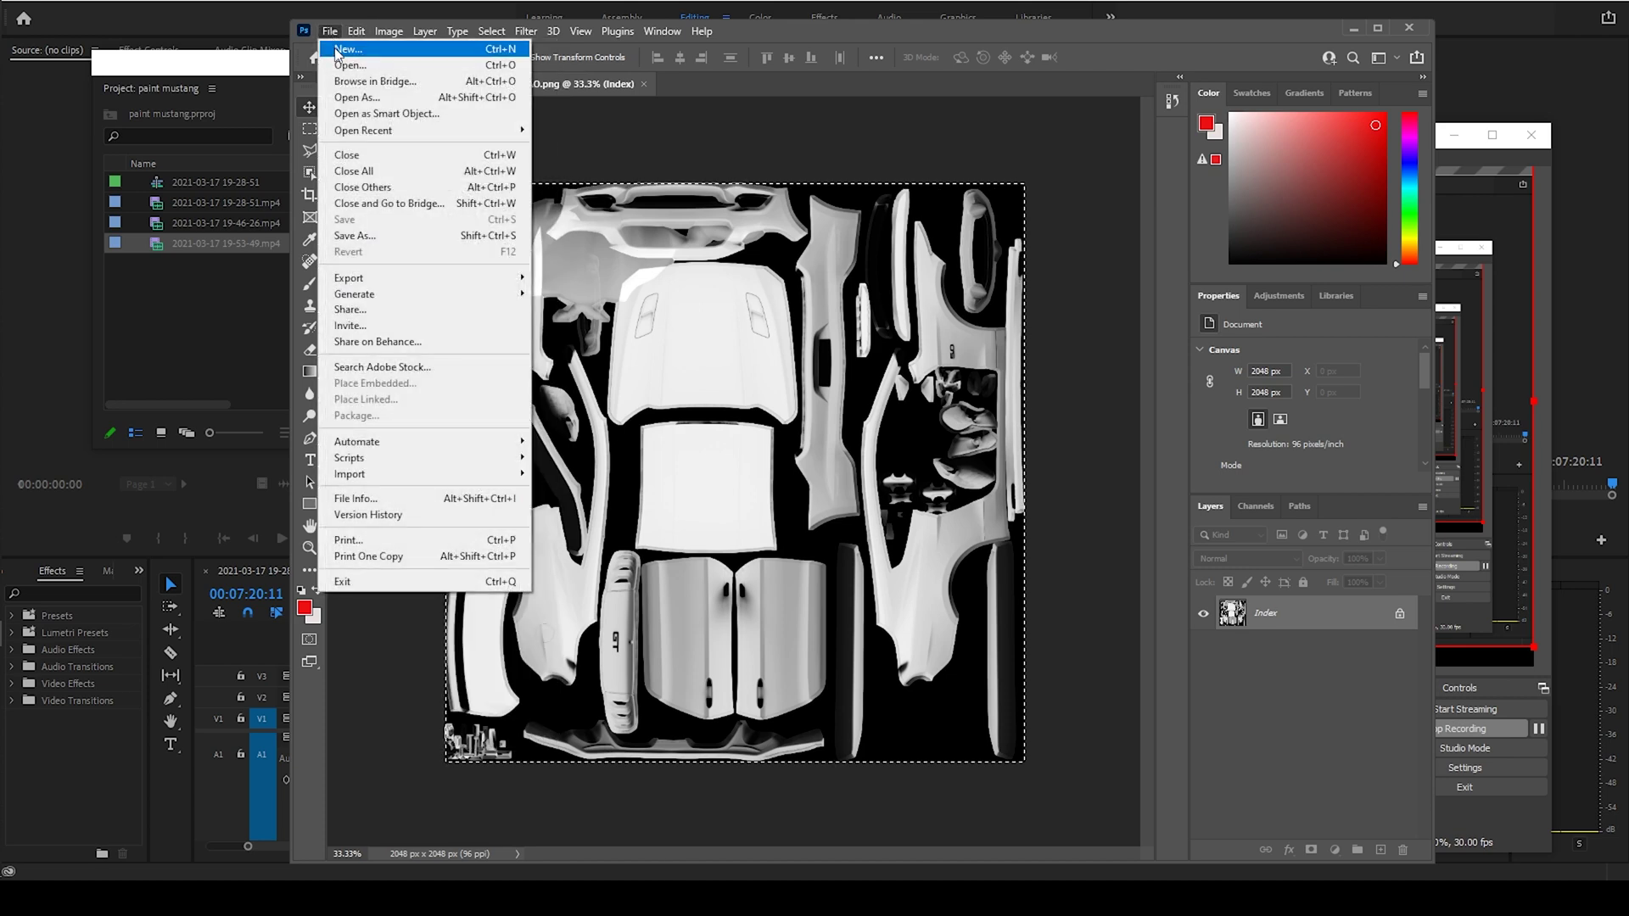
{"action": "left_click", "coordinate": [338, 51]}
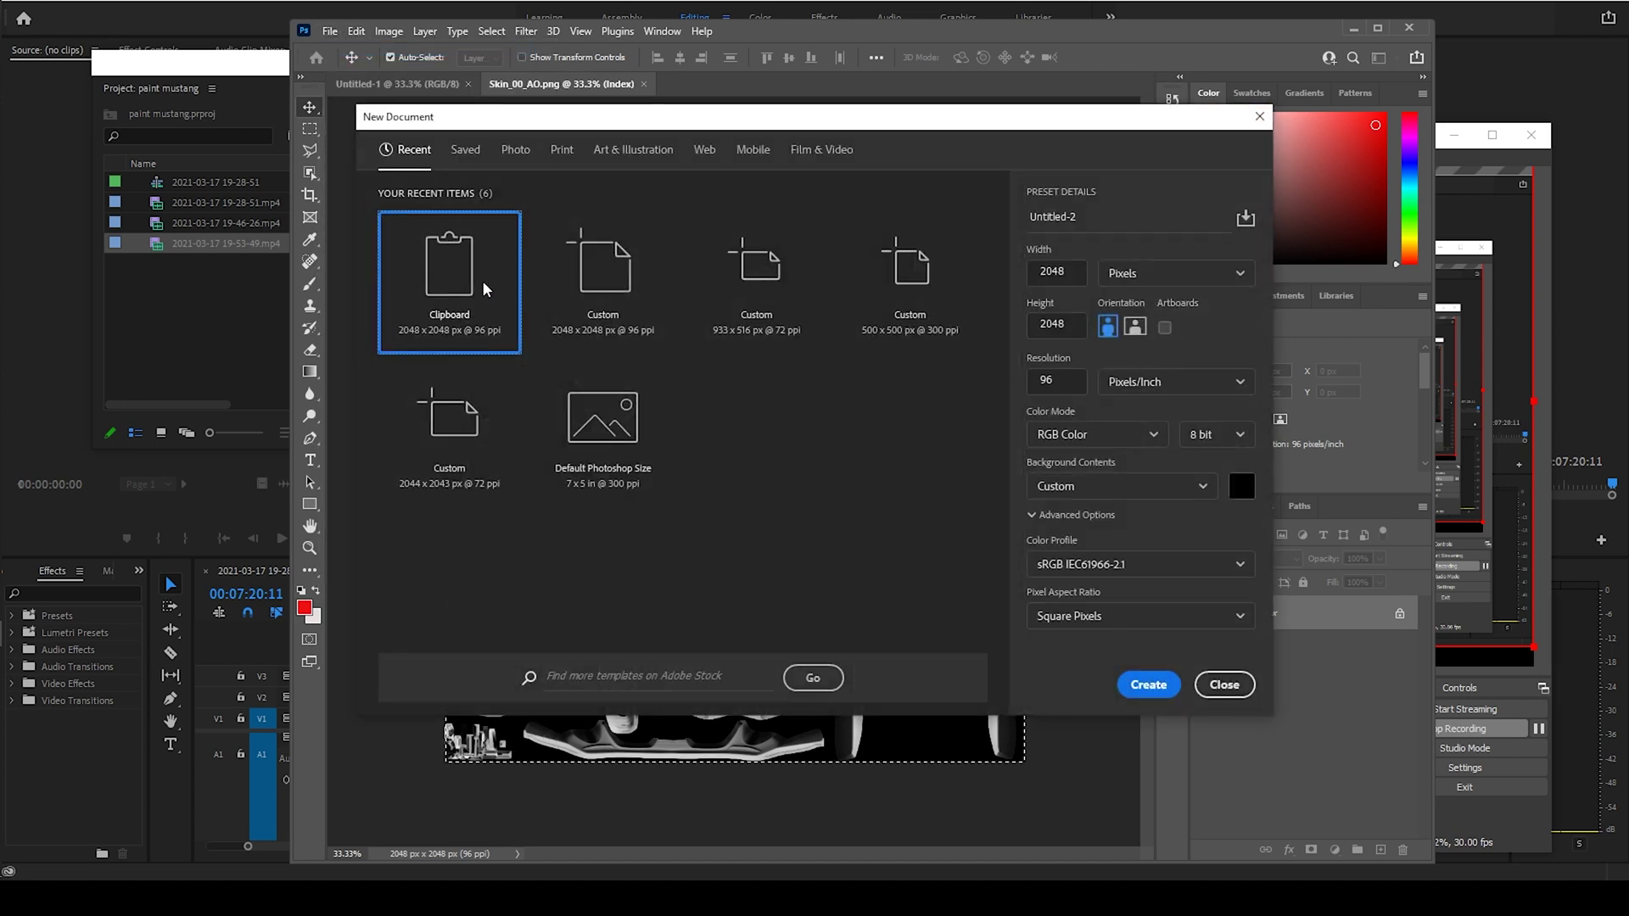
{"action": "left_click", "coordinate": [1149, 684]}
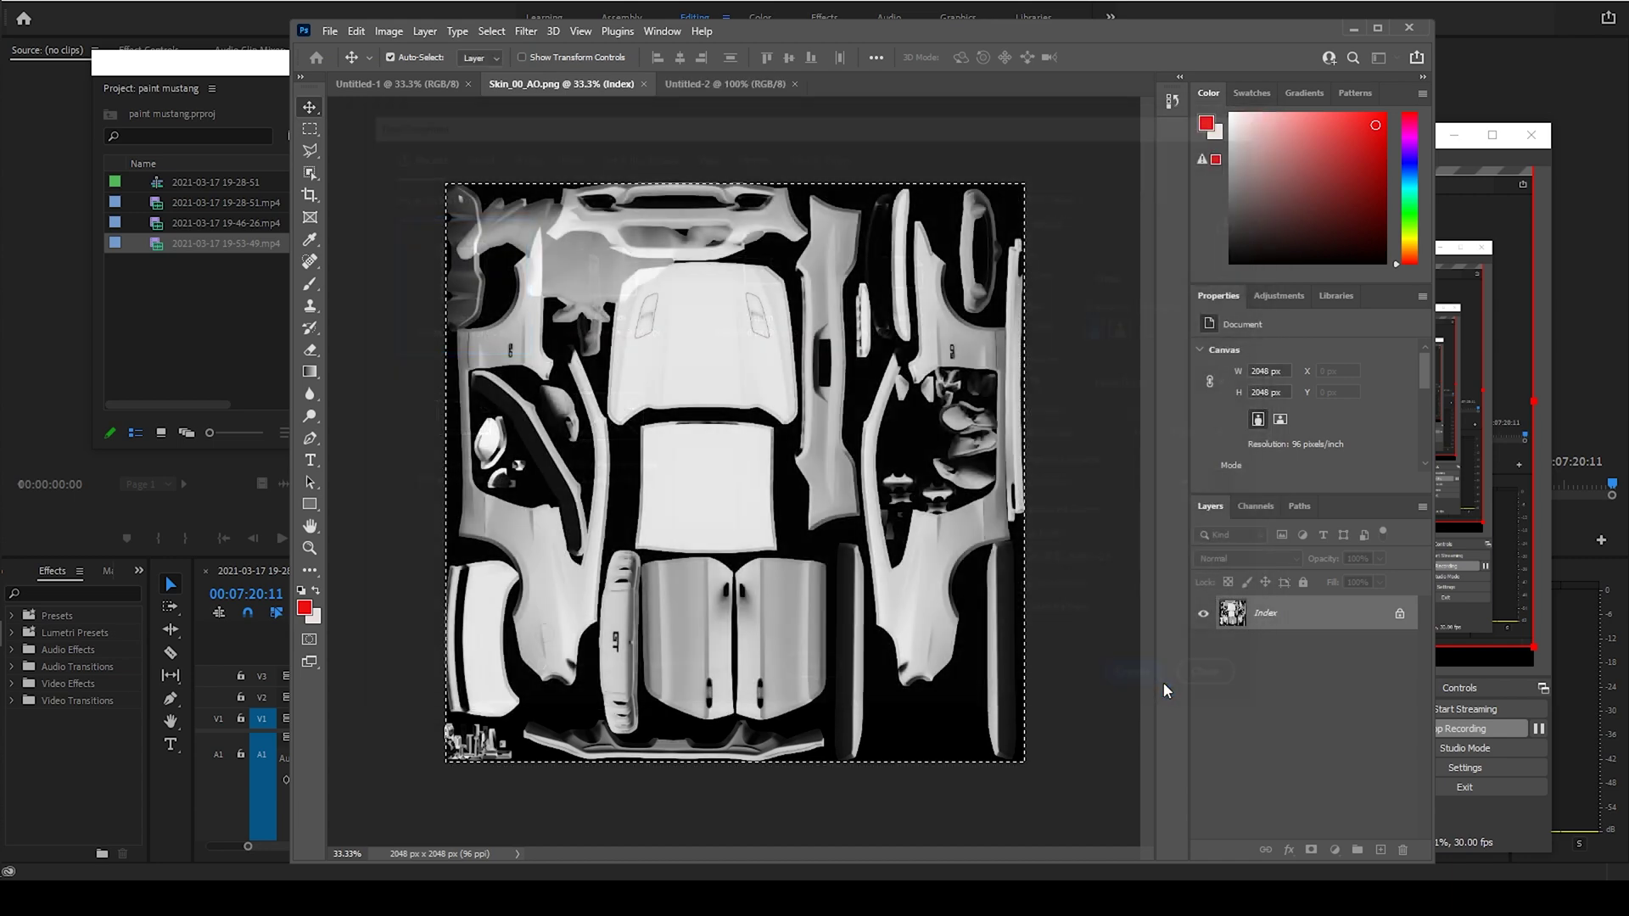
{"action": "left_click", "coordinate": [357, 31]}
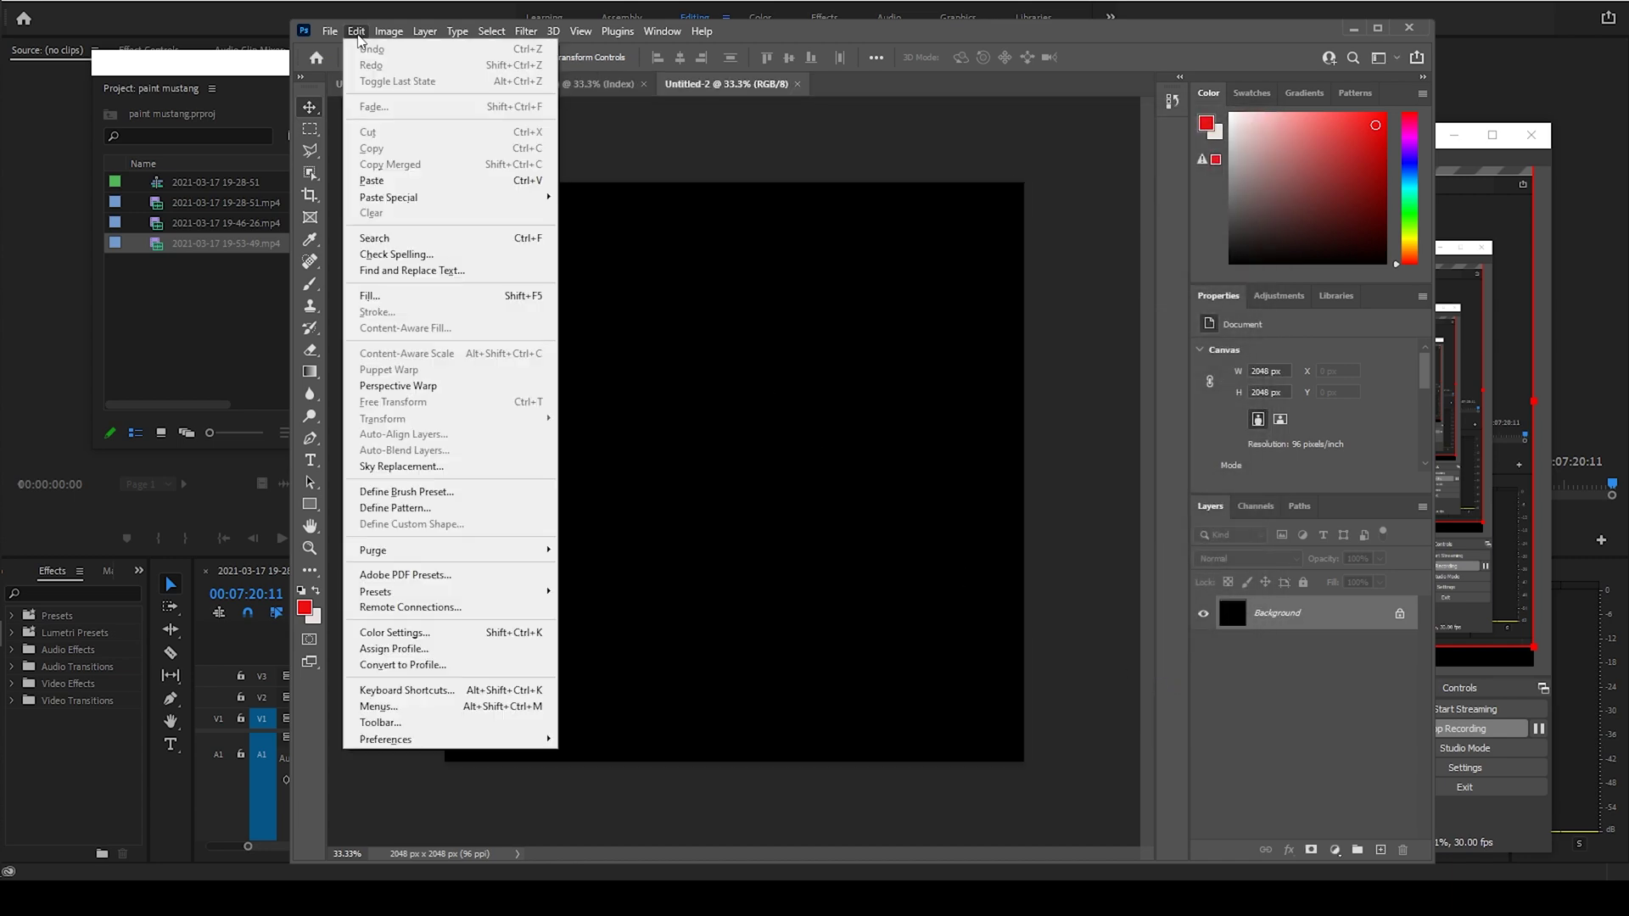
{"action": "left_click", "coordinate": [403, 180]}
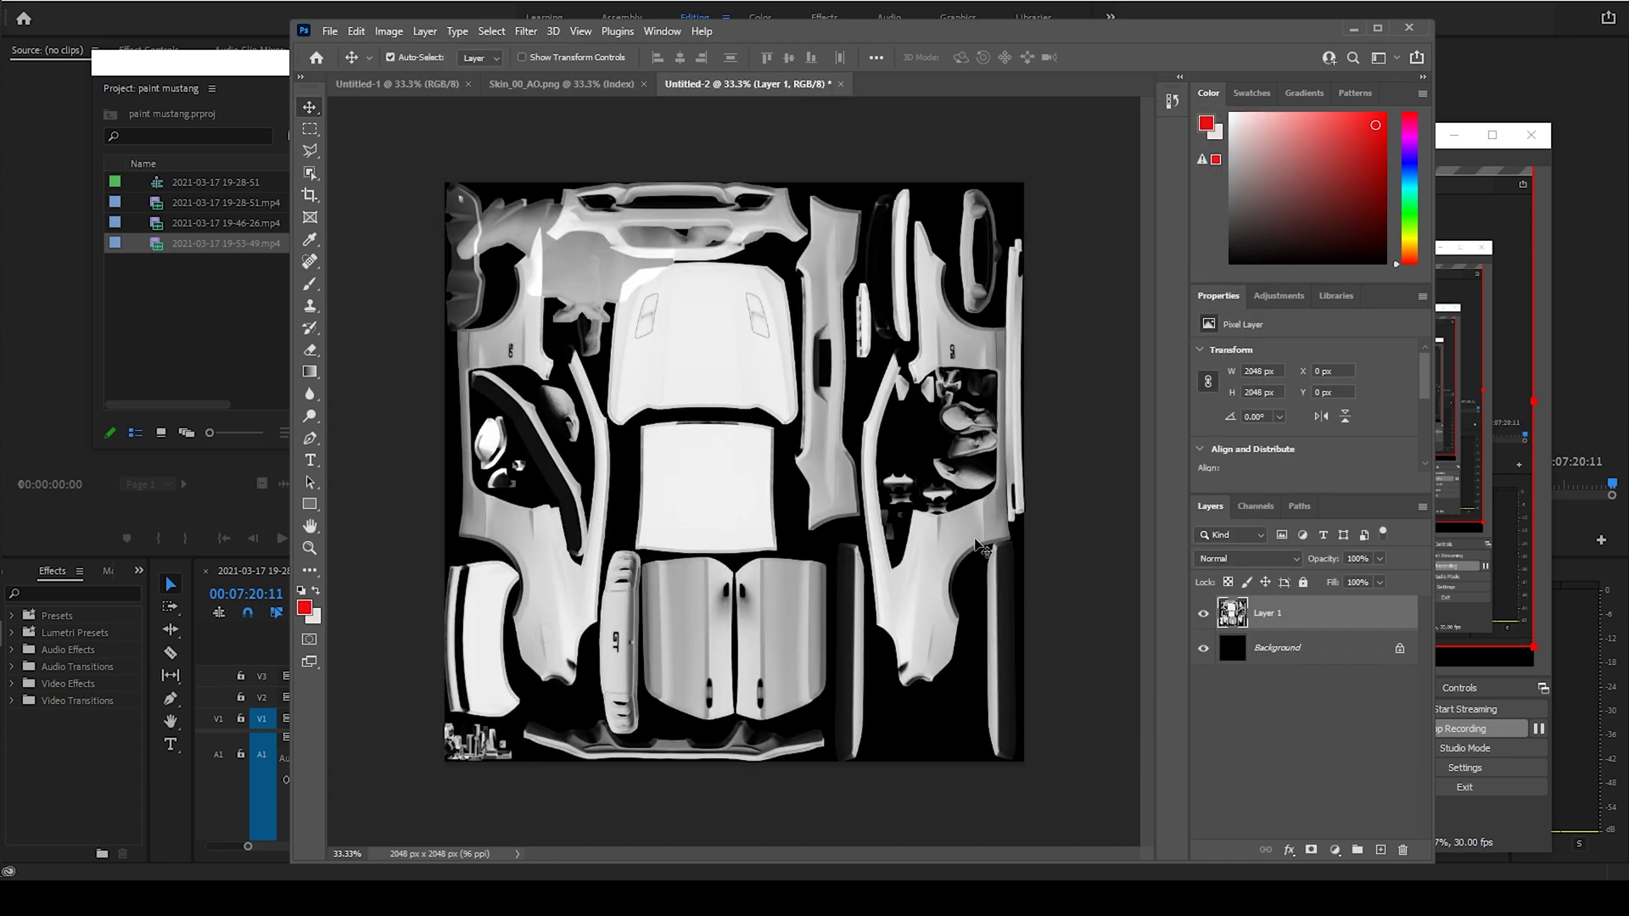
{"action": "left_click", "coordinate": [644, 84]}
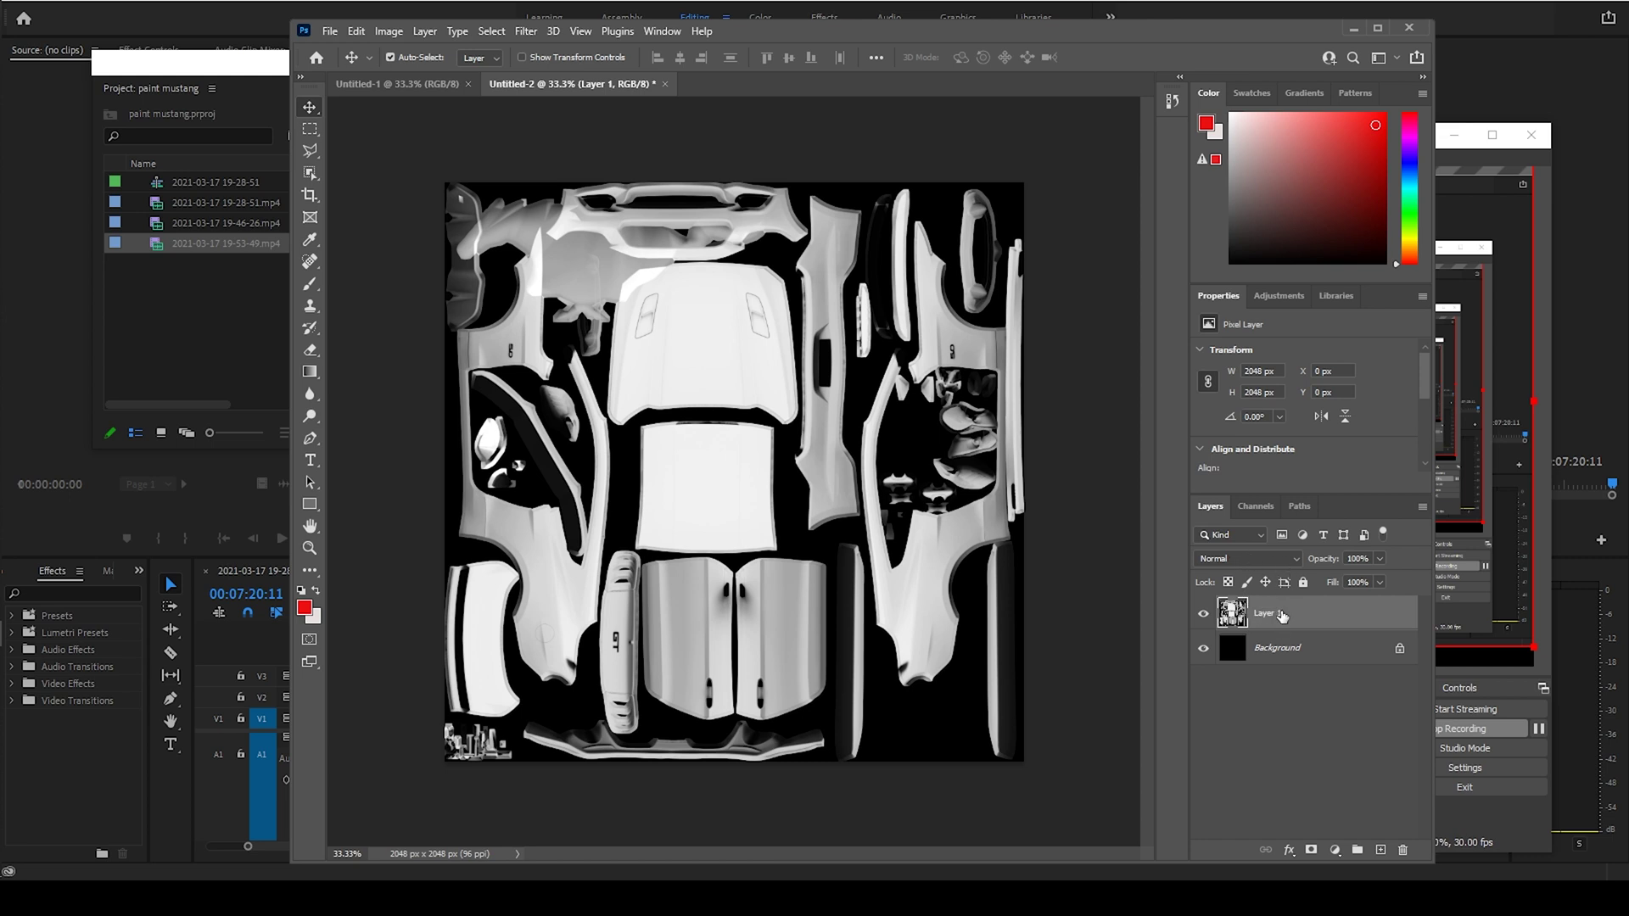
Fill the Background layer with white foreground colour, then reselect Layer 1 with the Move tool.
{"action": "left_click", "coordinate": [1274, 651]}
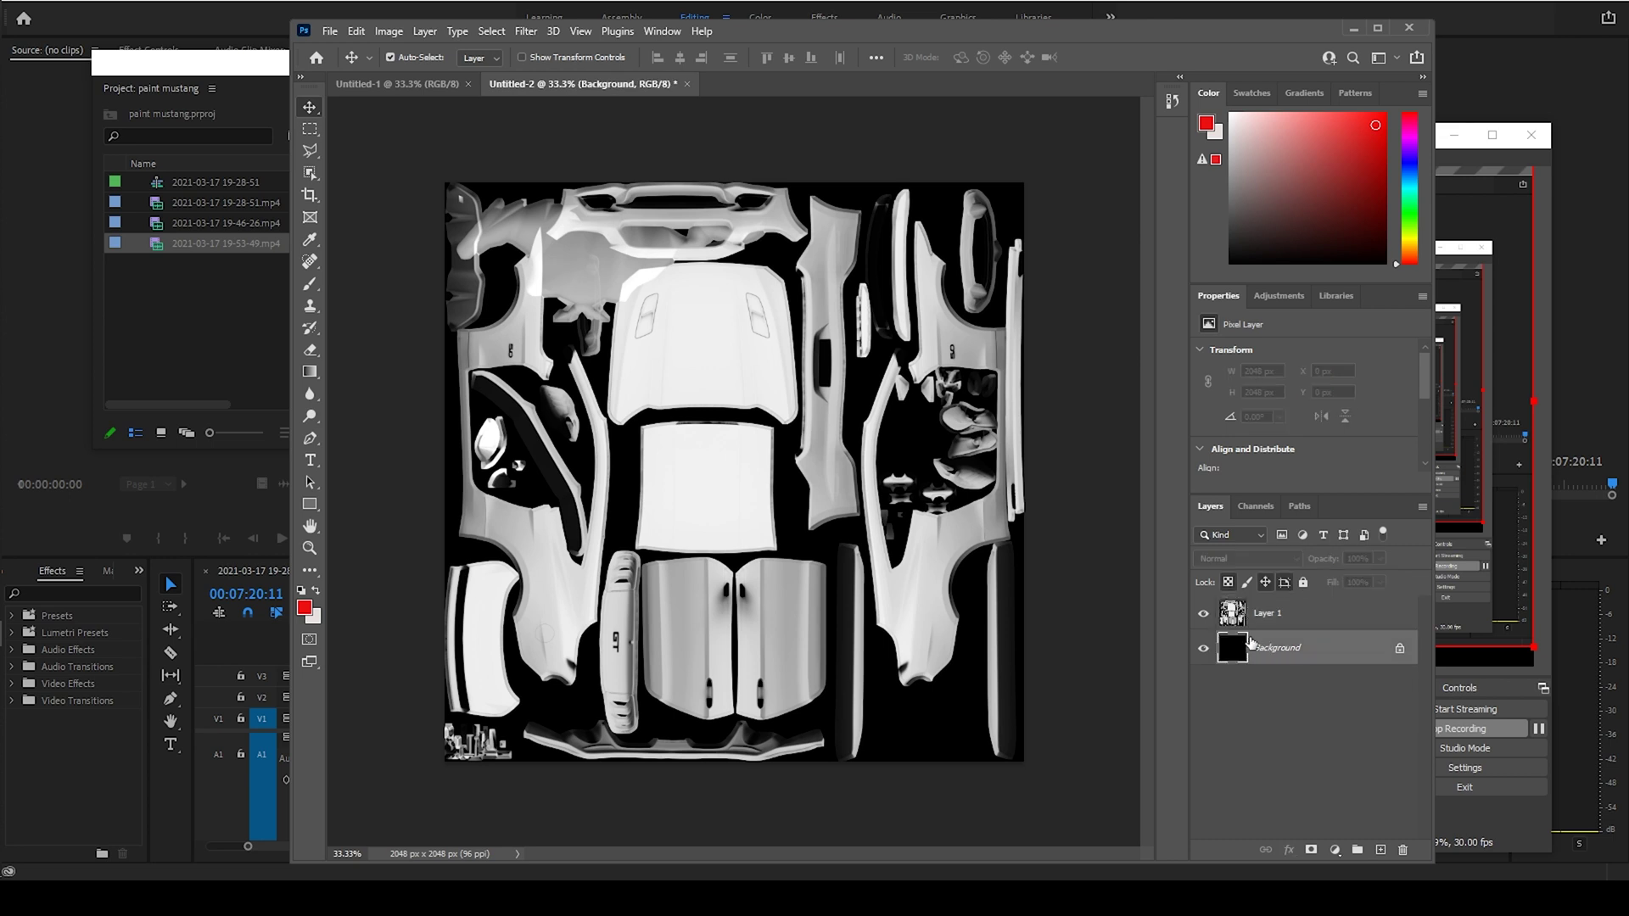
{"action": "left_click", "coordinate": [1233, 115]}
{"action": "left_click", "coordinate": [356, 32]}
{"action": "left_click", "coordinate": [377, 296]}
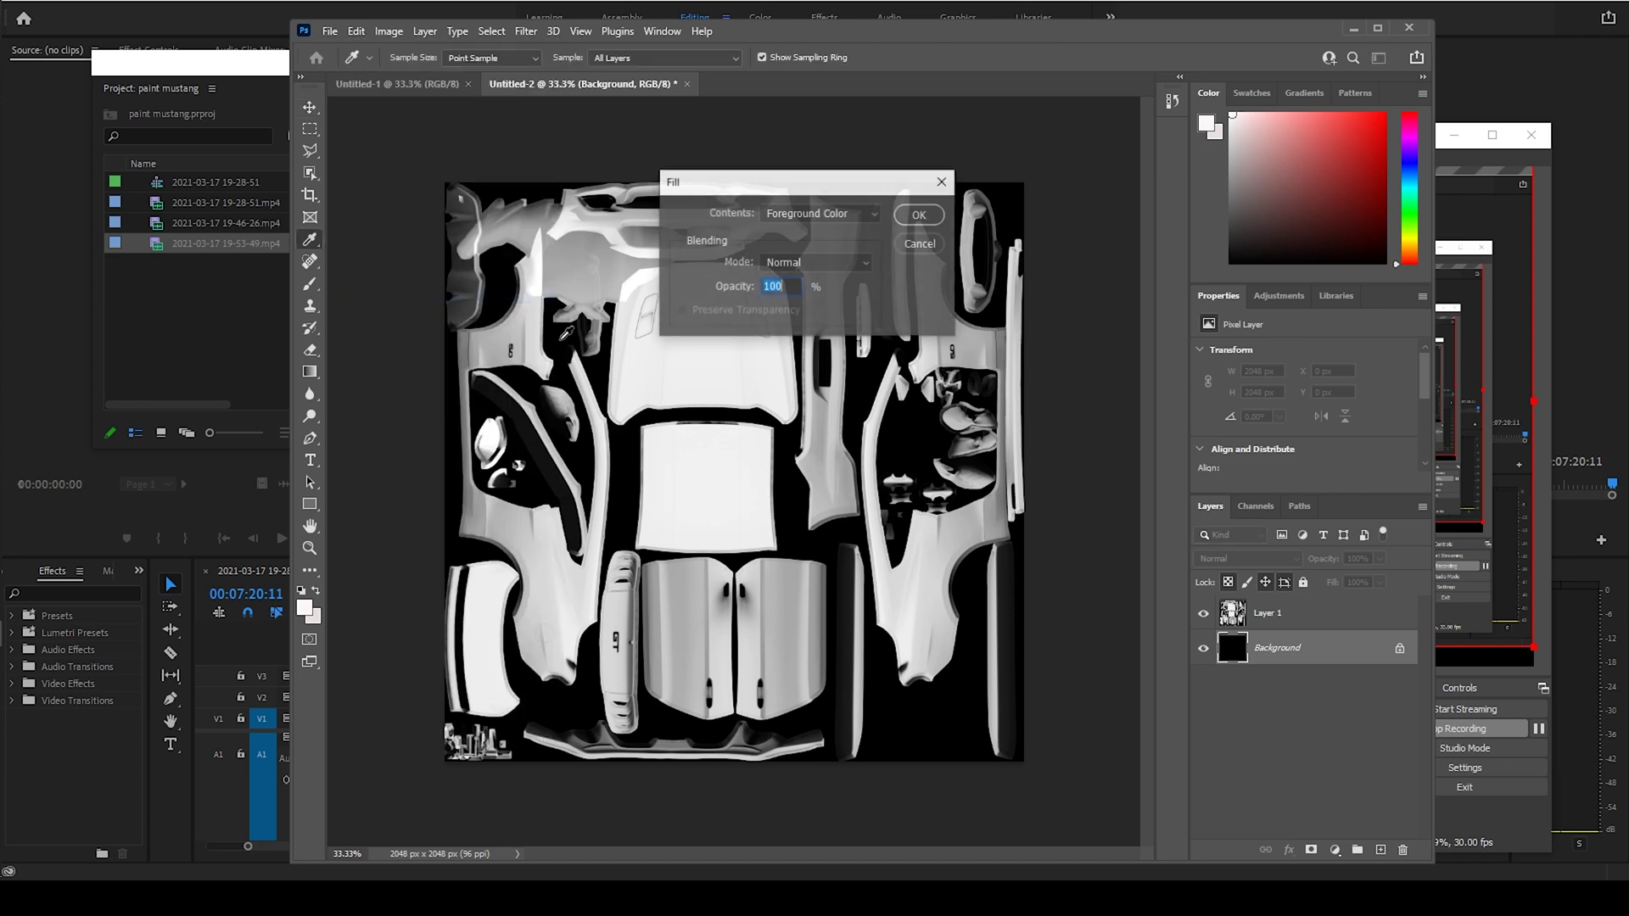
{"action": "left_click", "coordinate": [920, 216]}
{"action": "key", "text": "v"}
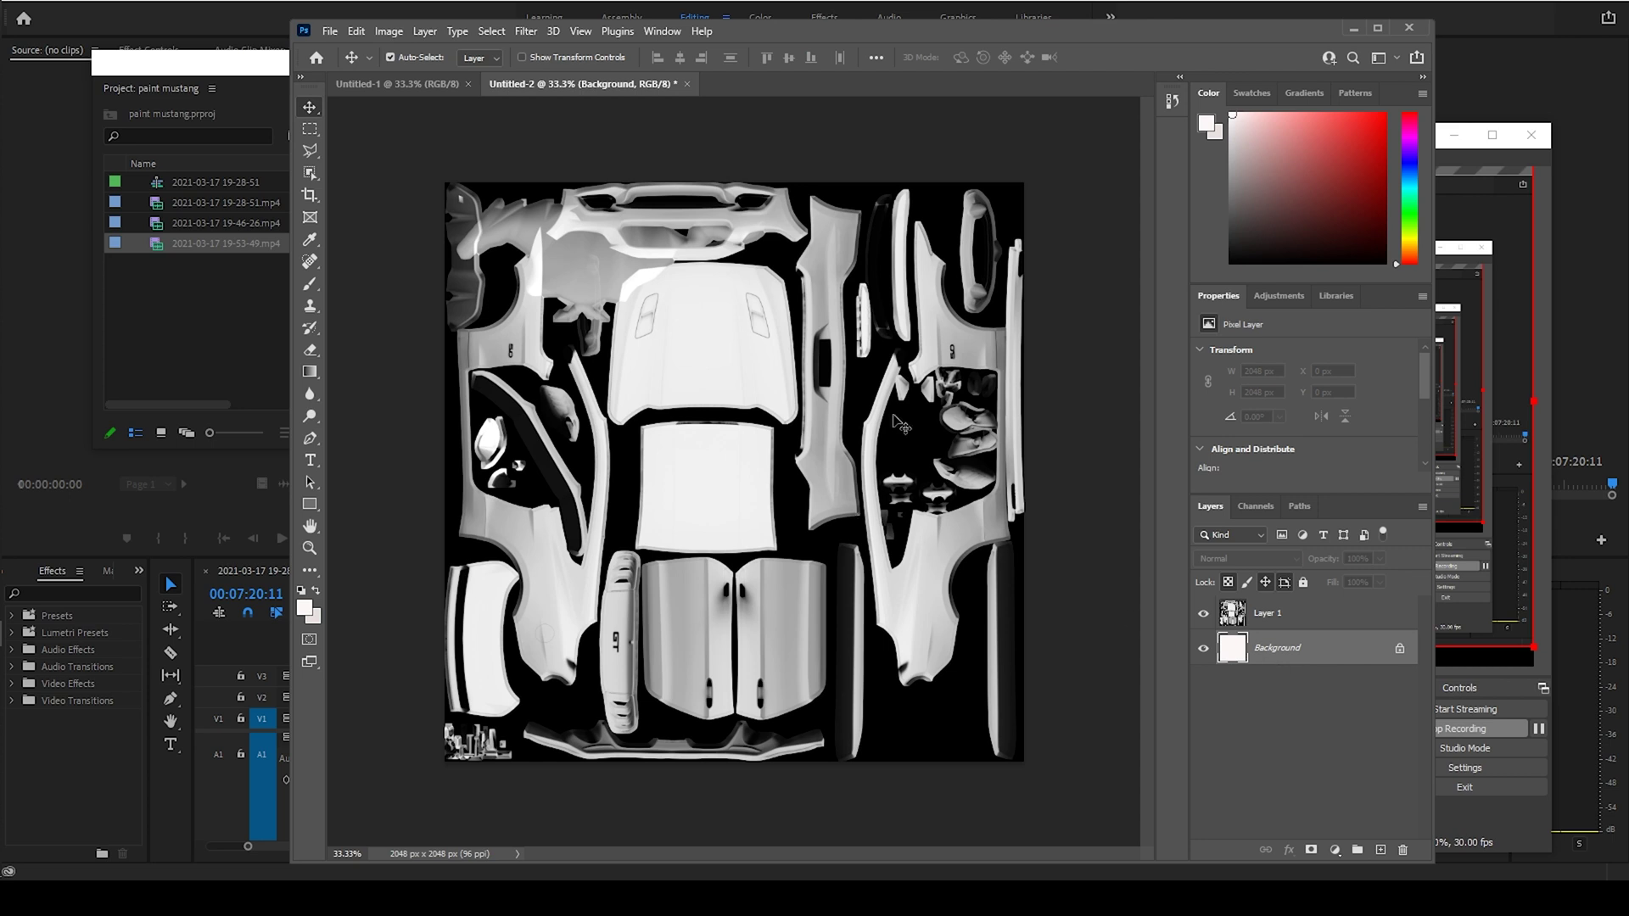
{"action": "left_click", "coordinate": [1294, 613]}
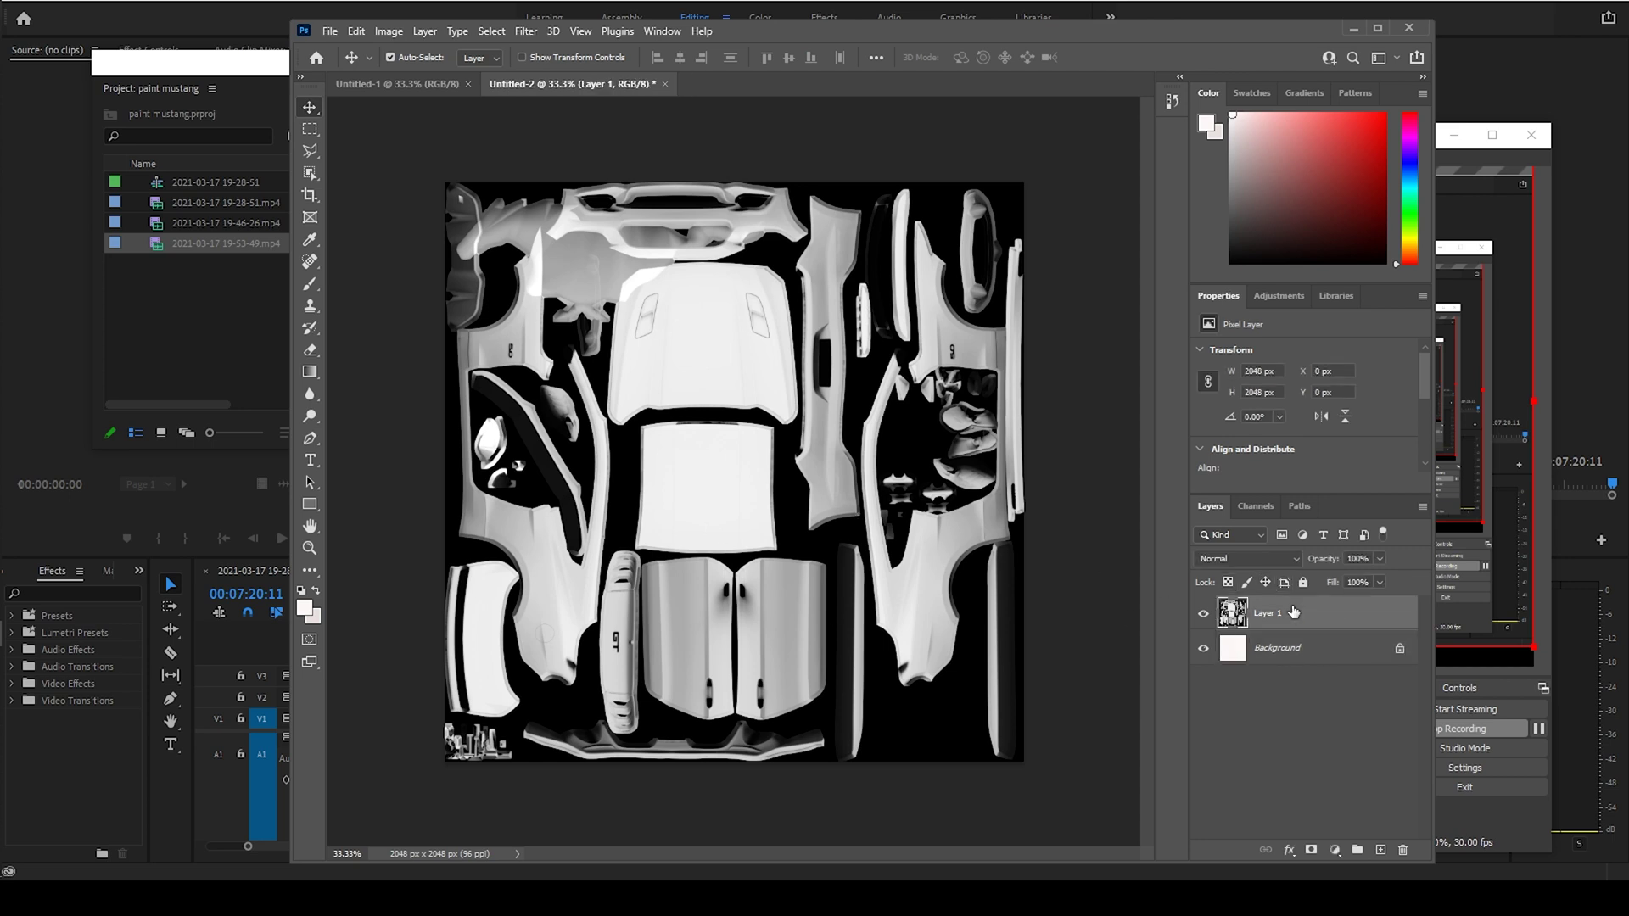